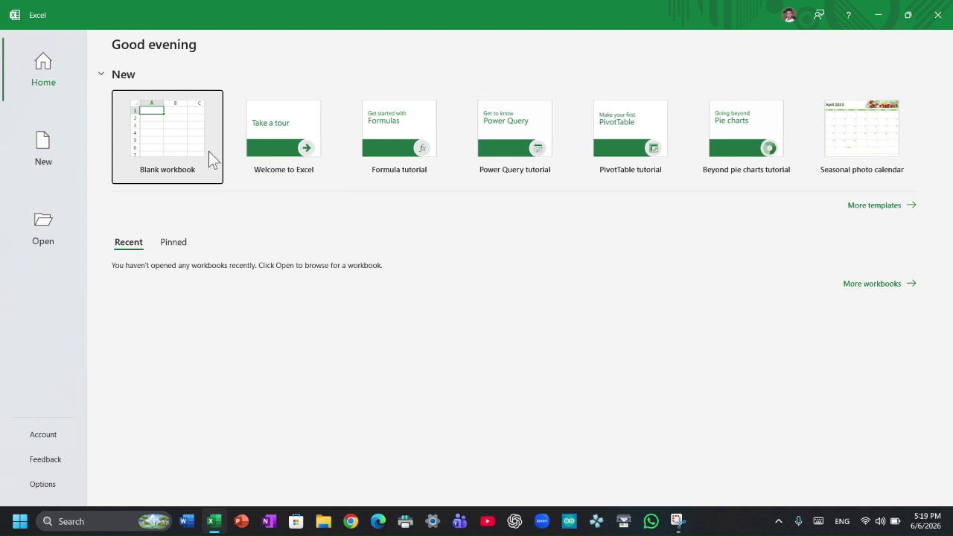
# Create a blank workbook and enter the heading Name in cell A1
pyautogui.click(176, 127)
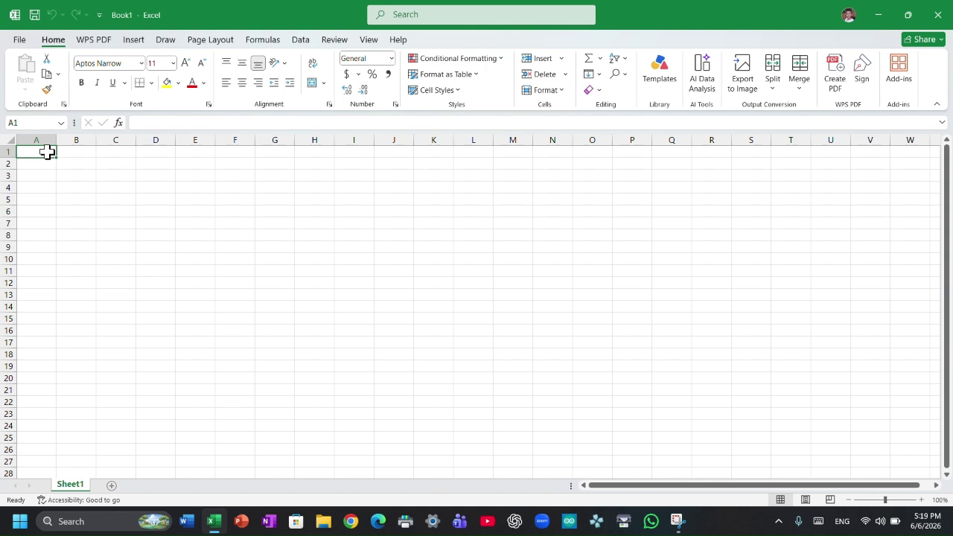
pyautogui.write('Name')
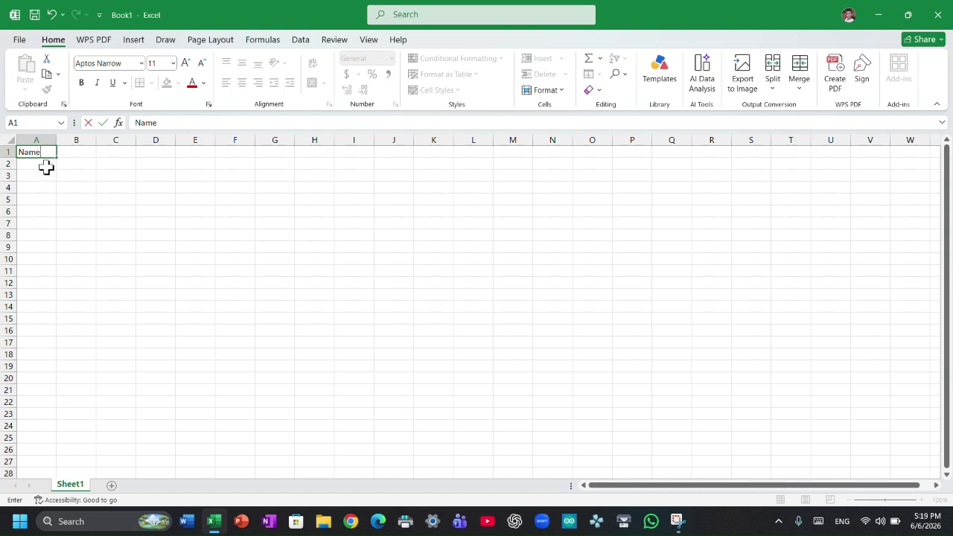
pyautogui.click(45, 164)
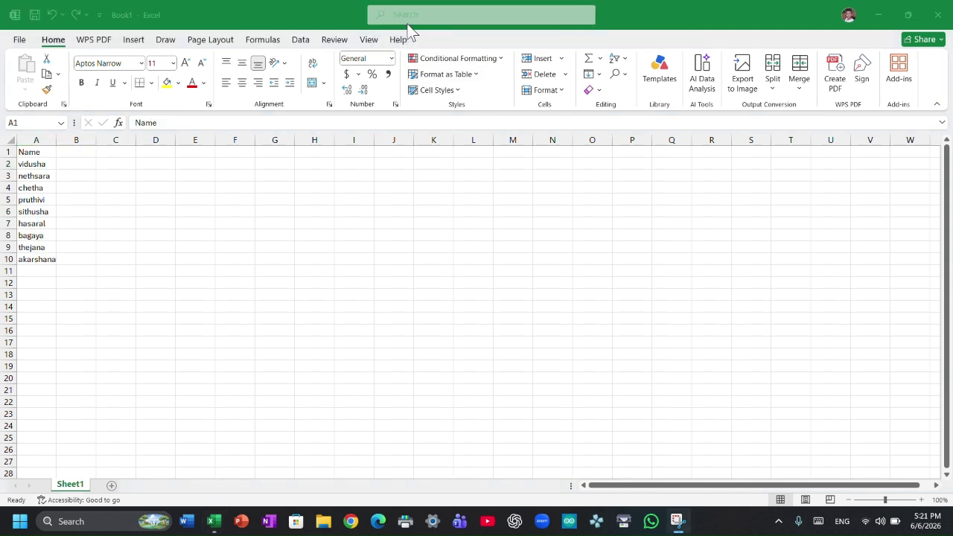
pyautogui.click(78, 152)
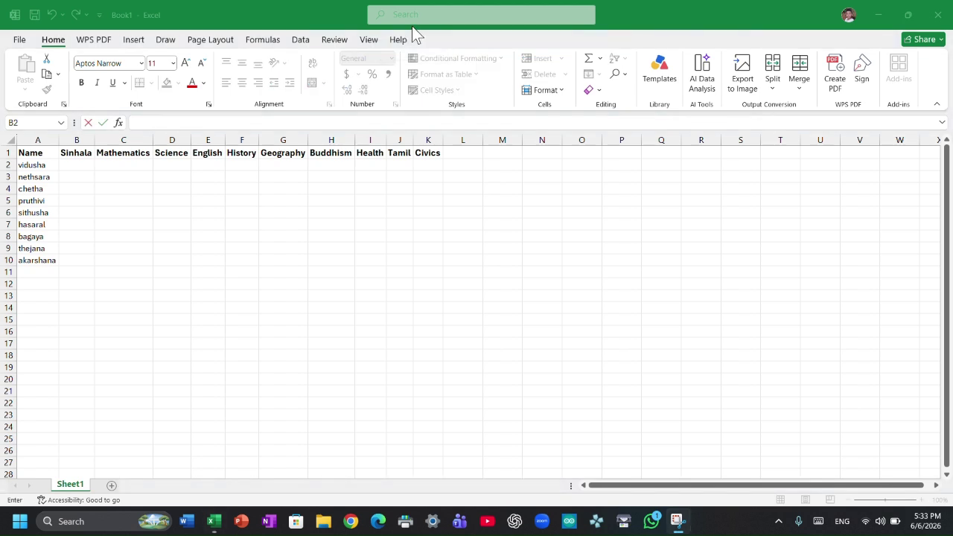
# Fill in the Sinhala marks in B2:B10 with 58, 95, 75, 86, 84, 95, 76, 41 and 52
pyautogui.press('Escape')
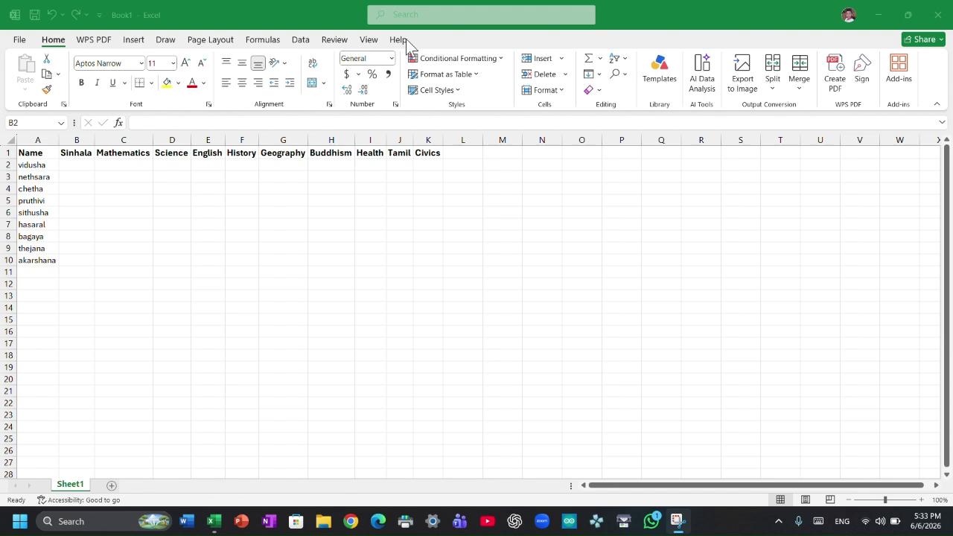
pyautogui.click(72, 161)
pyautogui.write('5')
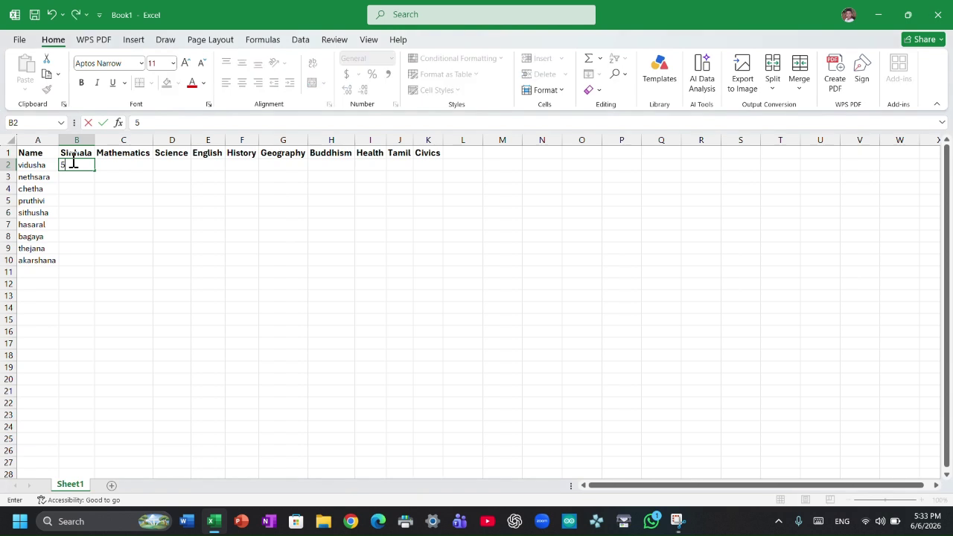
pyautogui.write('8')
pyautogui.press('Return')
pyautogui.write('95')
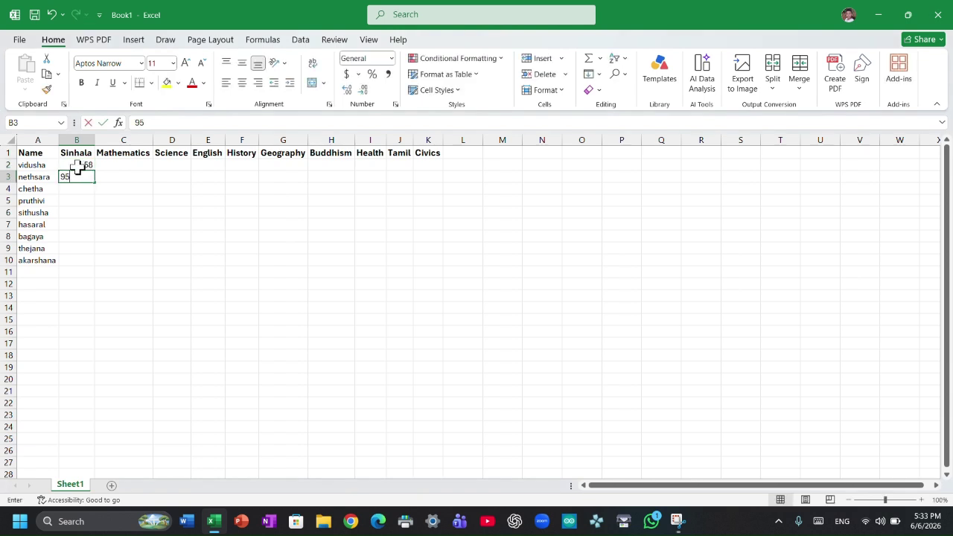
pyautogui.press('Return')
pyautogui.write('75')
pyautogui.press('Return')
pyautogui.write('86')
pyautogui.press('Return')
pyautogui.write('84')
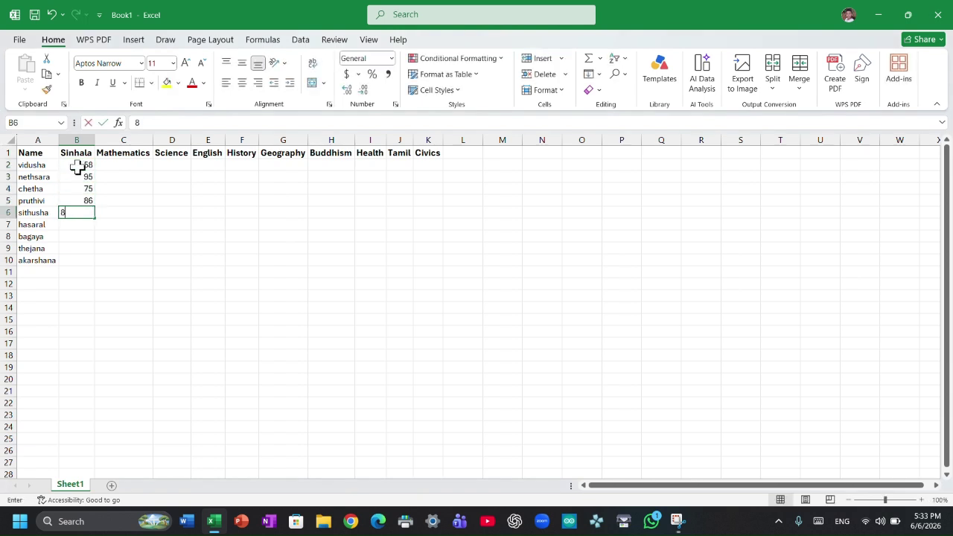
pyautogui.press('Return')
pyautogui.write('95')
pyautogui.press('Return')
pyautogui.write('76')
pyautogui.press('Return')
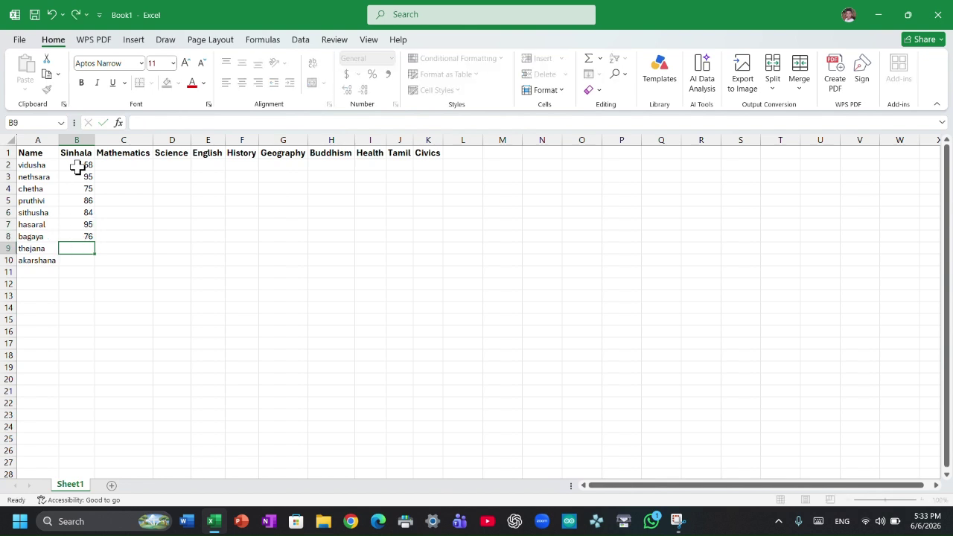
pyautogui.write('41')
pyautogui.press('Return')
pyautogui.write('52')
pyautogui.press('Return')
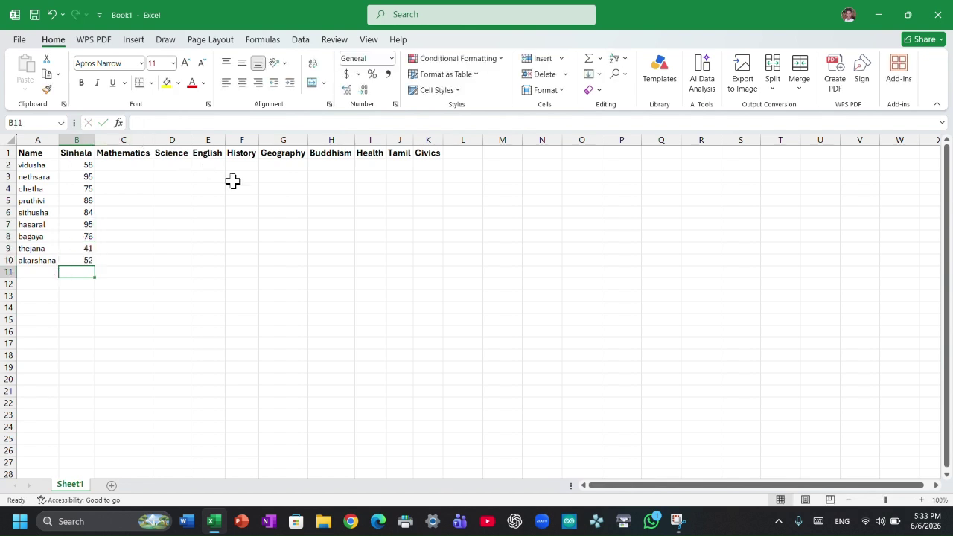
# Fill in the Mathematics marks in C2:C10 with 98, 78, 85, 75, 95, 86, 74, 52 and 41
pyautogui.press('Up')
pyautogui.press('Up')
pyautogui.press('Up')
pyautogui.press('Up')
pyautogui.press('Up')
pyautogui.press('Up')
pyautogui.press('Up')
pyautogui.press('Up')
pyautogui.press('Up')
pyautogui.press('Up')
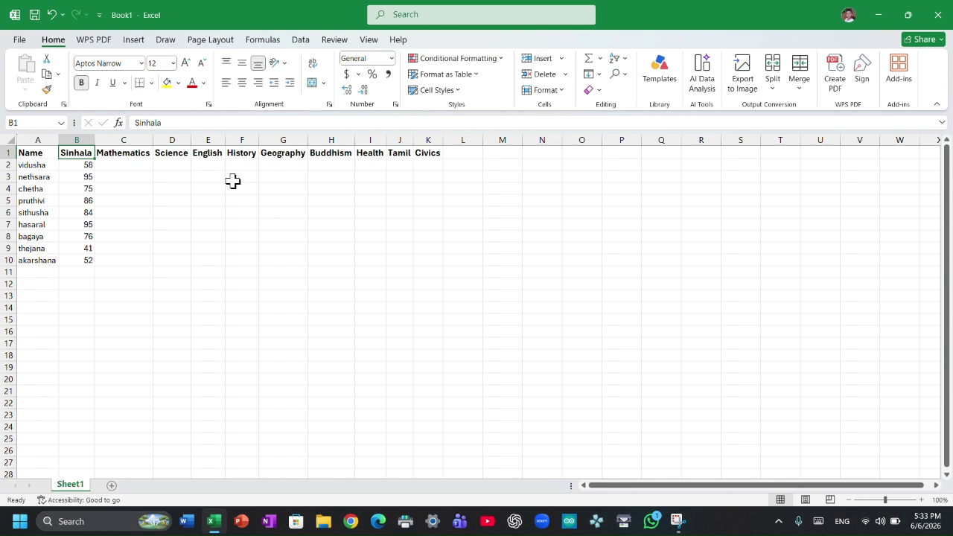
pyautogui.press('Right')
pyautogui.press('Down')
pyautogui.write('98')
pyautogui.press('Return')
pyautogui.write('78')
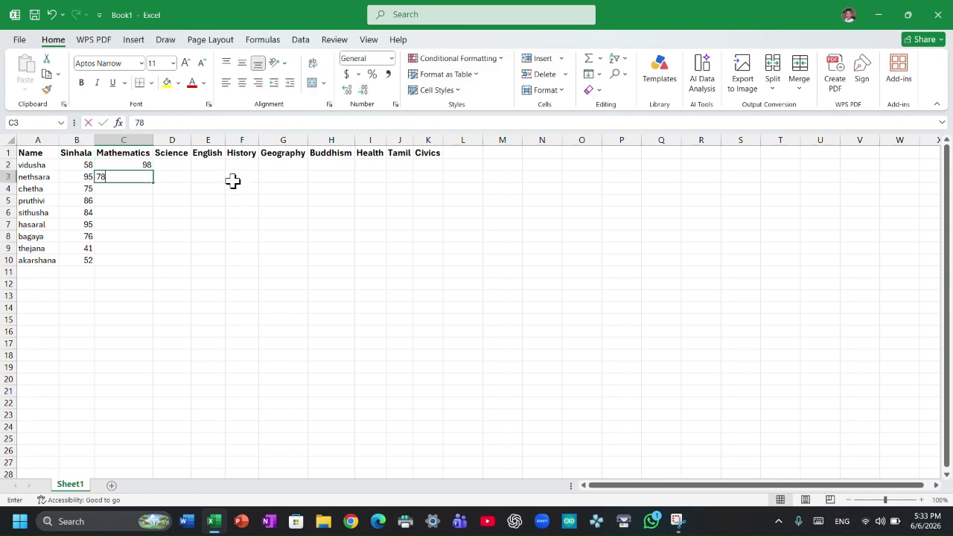
pyautogui.press('Return')
pyautogui.write('85')
pyautogui.press('Return')
pyautogui.write('75')
pyautogui.press('Return')
pyautogui.write('95')
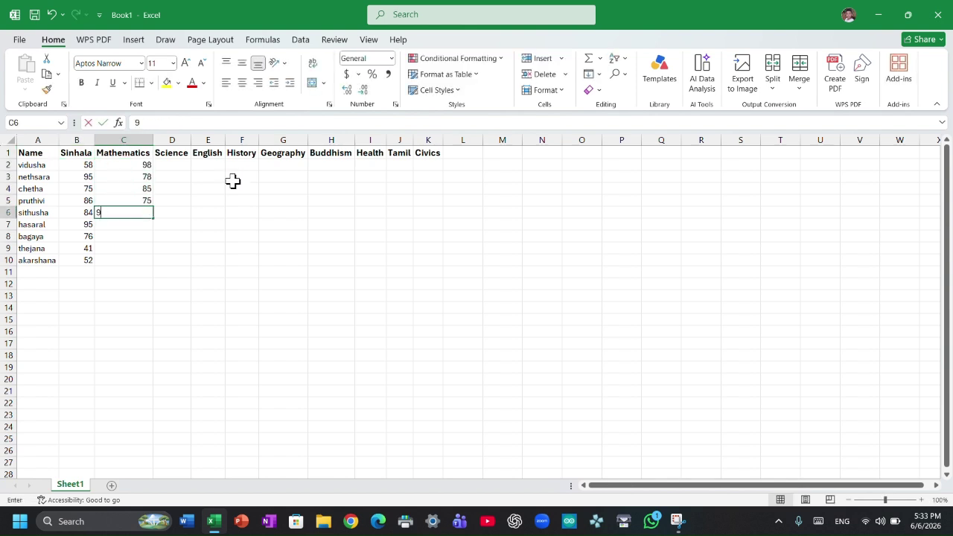
pyautogui.press('Return')
pyautogui.write('95')
pyautogui.press('BackSpace')
pyautogui.press('BackSpace')
pyautogui.write('86')
pyautogui.press('Return')
pyautogui.write('74')
pyautogui.press('Return')
pyautogui.write('5')
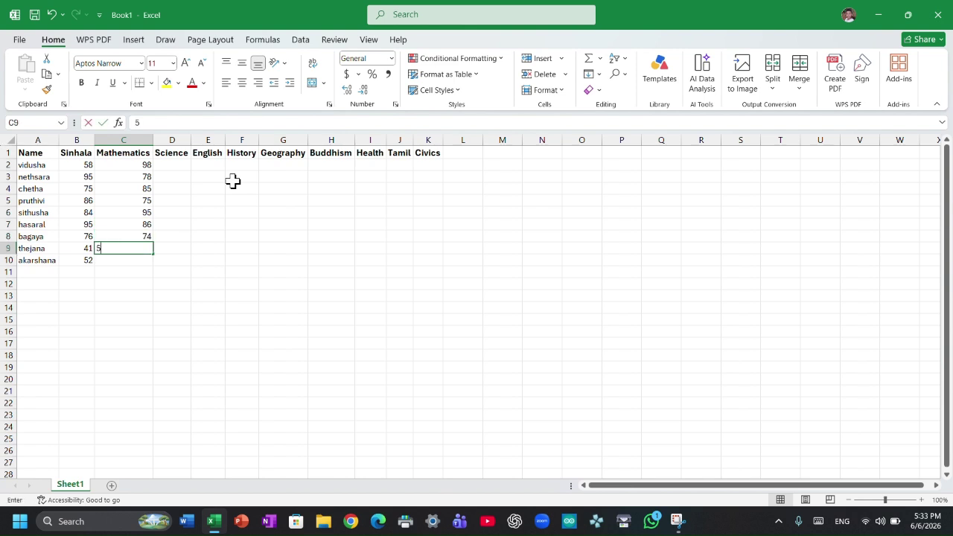
pyautogui.write('2')
pyautogui.press('Return')
pyautogui.write('41')
pyautogui.press('Return')
pyautogui.write('63')
pyautogui.press('Return')
pyautogui.write('85')
pyautogui.press('Return')
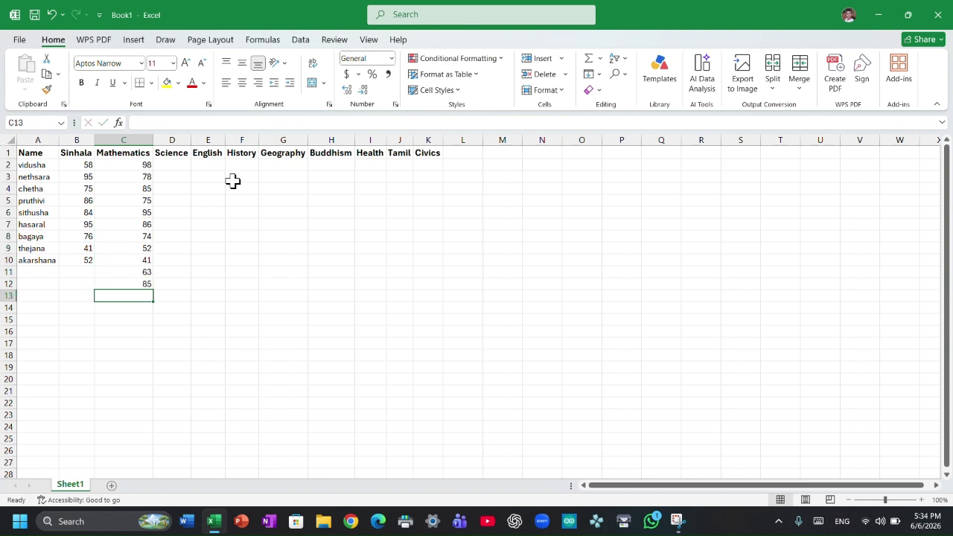
pyautogui.press('Up')
pyautogui.press('Delete')
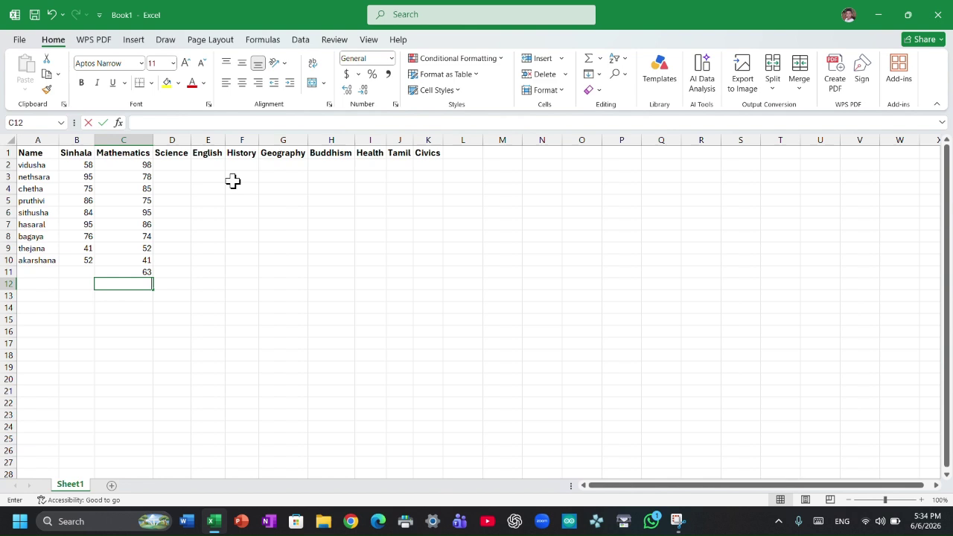
pyautogui.press('Up')
pyautogui.press('Delete')
# Fill in the Science marks in D2:D10 with 85, 75, 95, 96, 85, 74, 85, 96 and 85
pyautogui.press('Up')
pyautogui.press('Up')
pyautogui.press('Up')
pyautogui.press('Up')
pyautogui.press('Up')
pyautogui.press('Up')
pyautogui.press('Up')
pyautogui.press('Up')
pyautogui.press('Up')
pyautogui.press('Up')
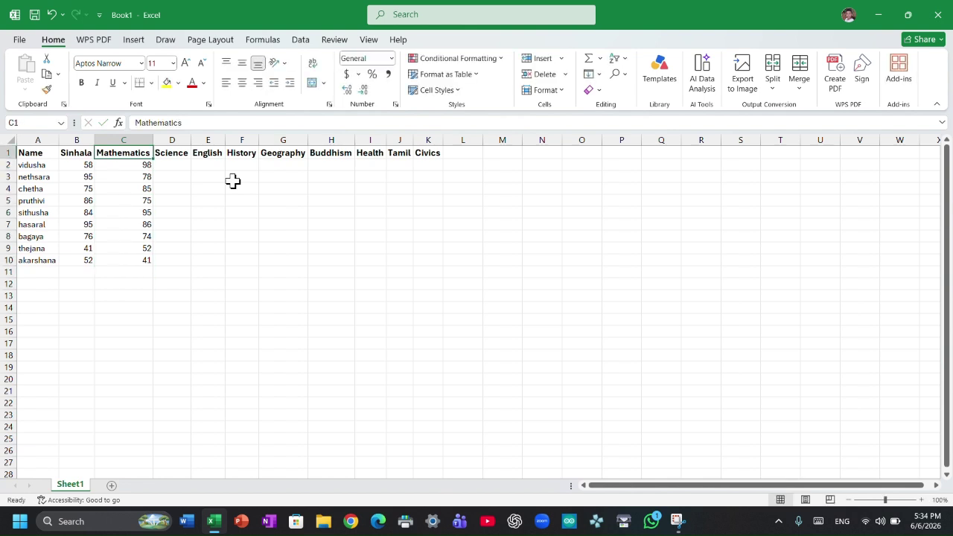
pyautogui.press('Right')
pyautogui.press('Down')
pyautogui.write('85')
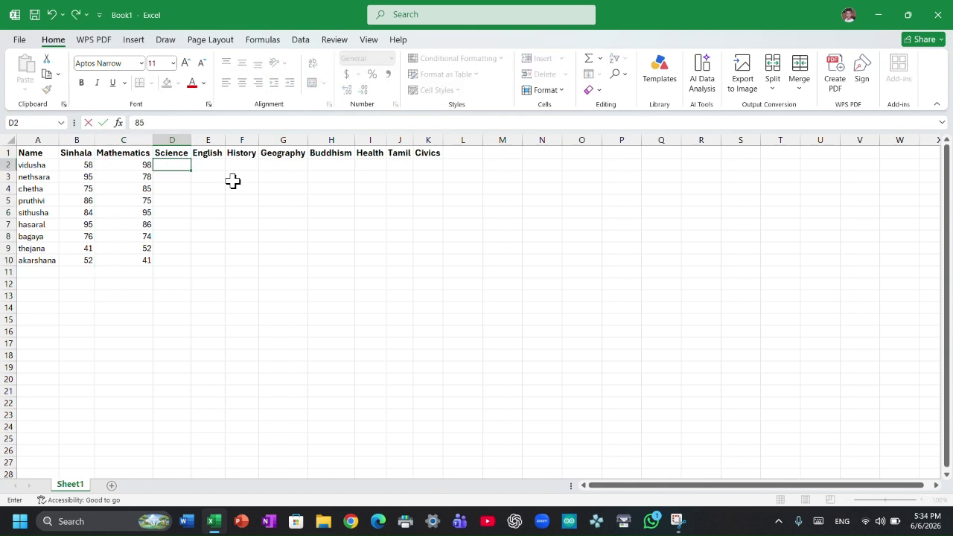
pyautogui.press('Return')
pyautogui.write('75')
pyautogui.press('Return')
pyautogui.write('95')
pyautogui.press('Return')
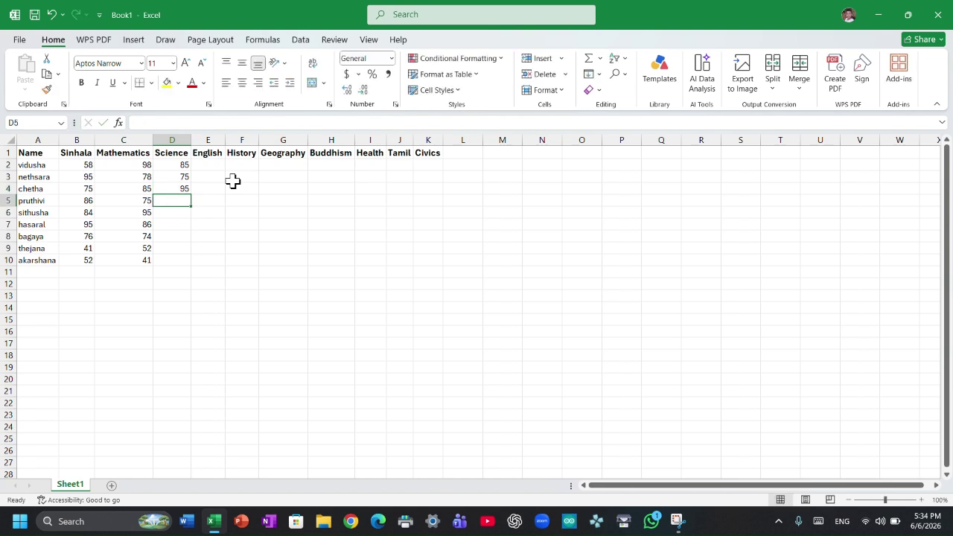
pyautogui.write('96')
pyautogui.press('Return')
pyautogui.write('85')
pyautogui.press('Return')
pyautogui.write('74')
pyautogui.press('Return')
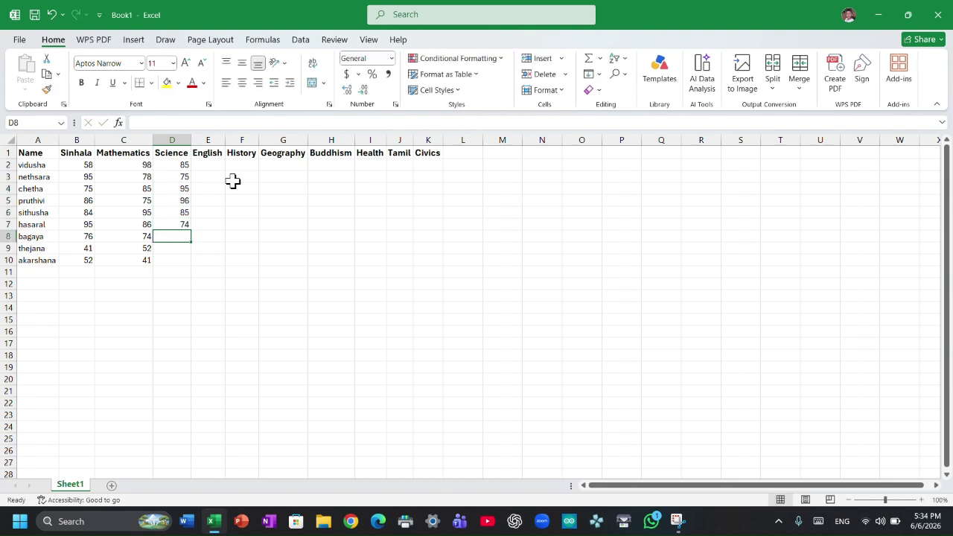
pyautogui.write('85')
pyautogui.press('Return')
pyautogui.write('96')
pyautogui.press('Return')
pyautogui.write('85')
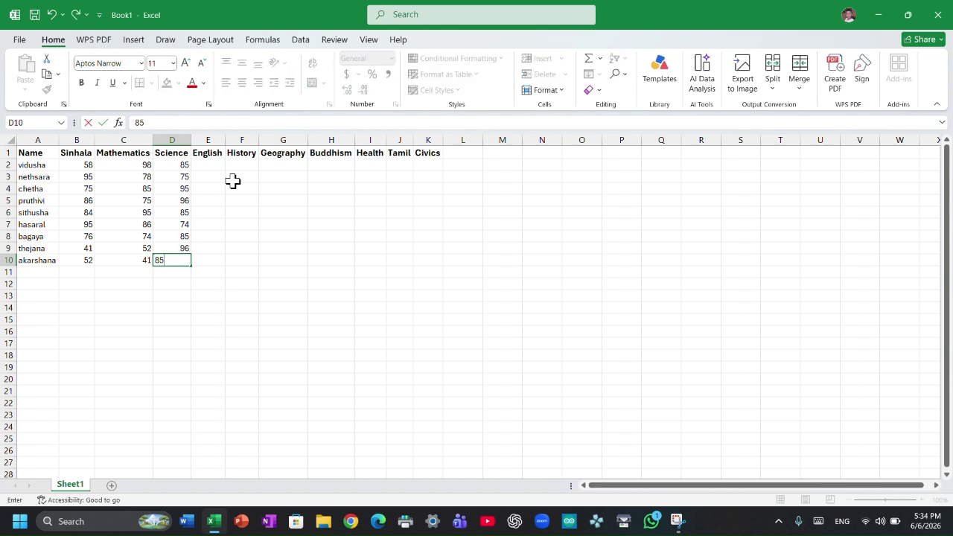
pyautogui.press('Return')
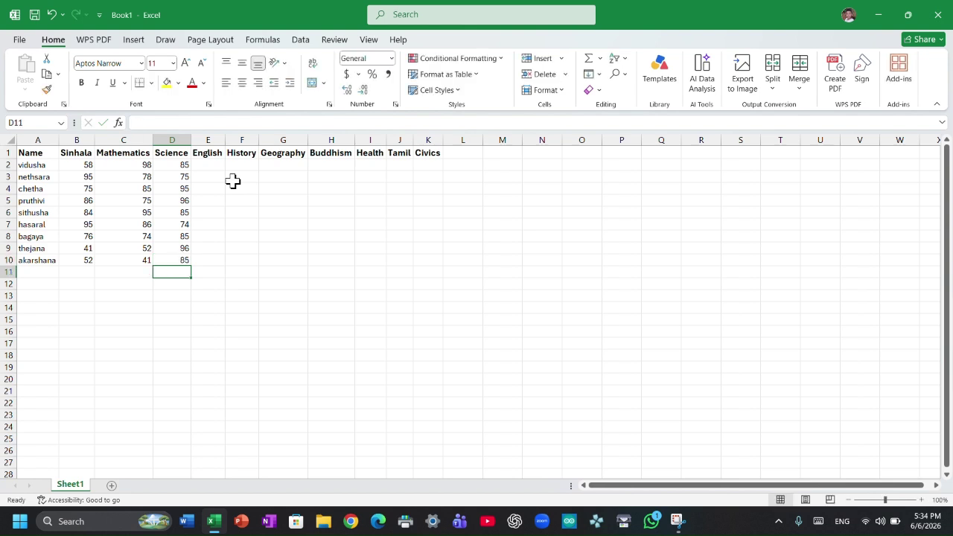
# Fill in the English marks in E2:E10 with 98, 78, 45, 85, 96, 75, 95, 45 and 62
pyautogui.press('Up')
pyautogui.press('Up')
pyautogui.hotkey('ctrl', 'Up')
pyautogui.press('Right')
pyautogui.press('Down')
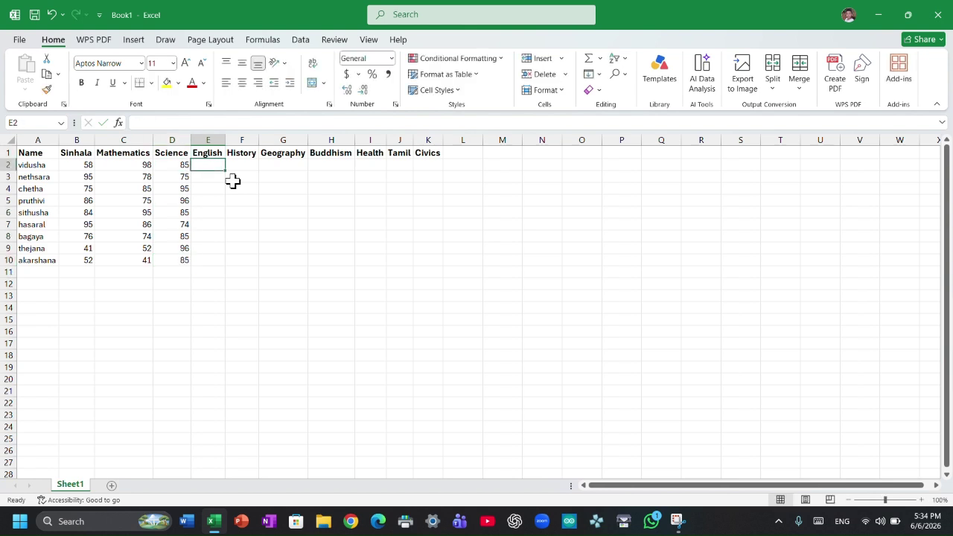
pyautogui.write('98')
pyautogui.press('Return')
pyautogui.write('78')
pyautogui.press('Return')
pyautogui.write('45')
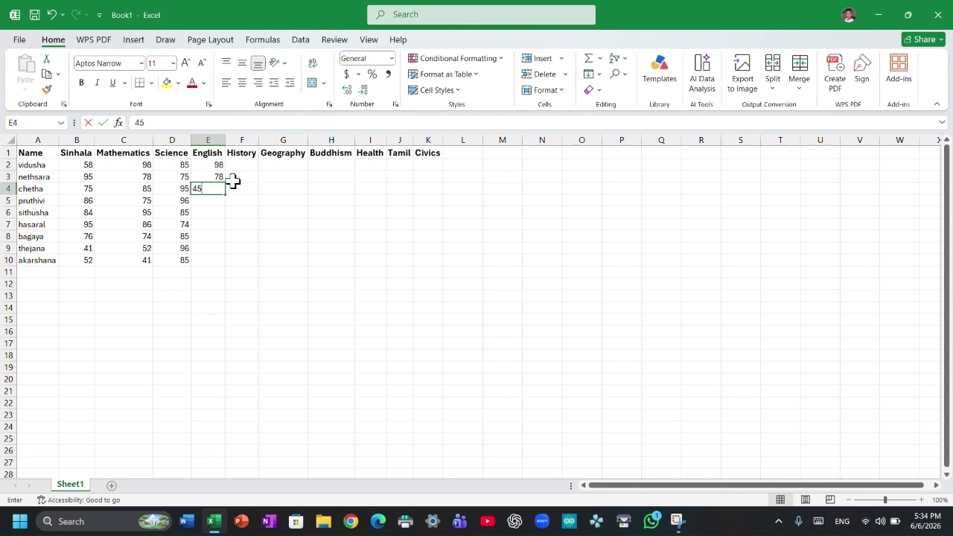
pyautogui.press('Return')
pyautogui.write('85')
pyautogui.press('Return')
pyautogui.write('96')
pyautogui.press('Return')
pyautogui.write('75')
pyautogui.press('Return')
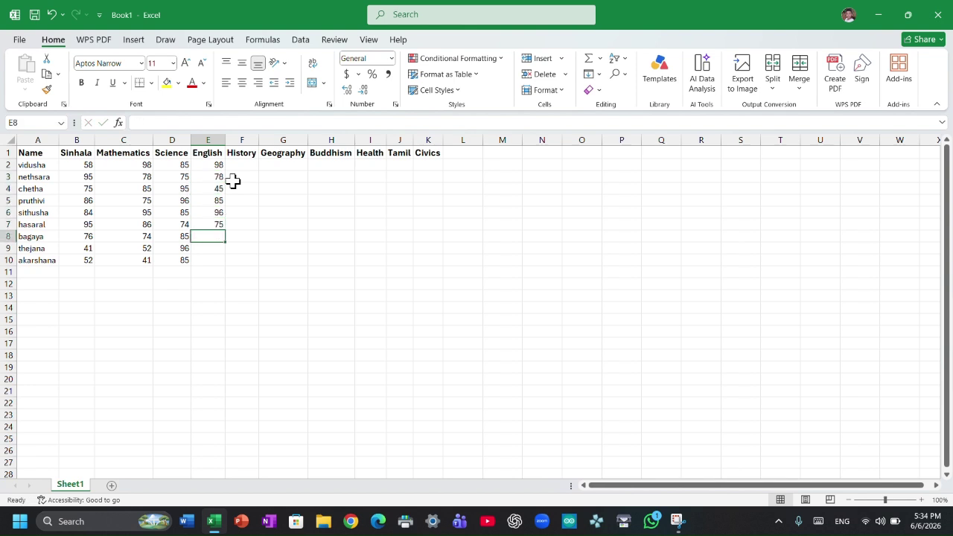
pyautogui.write('95')
pyautogui.press('Return')
pyautogui.write('45')
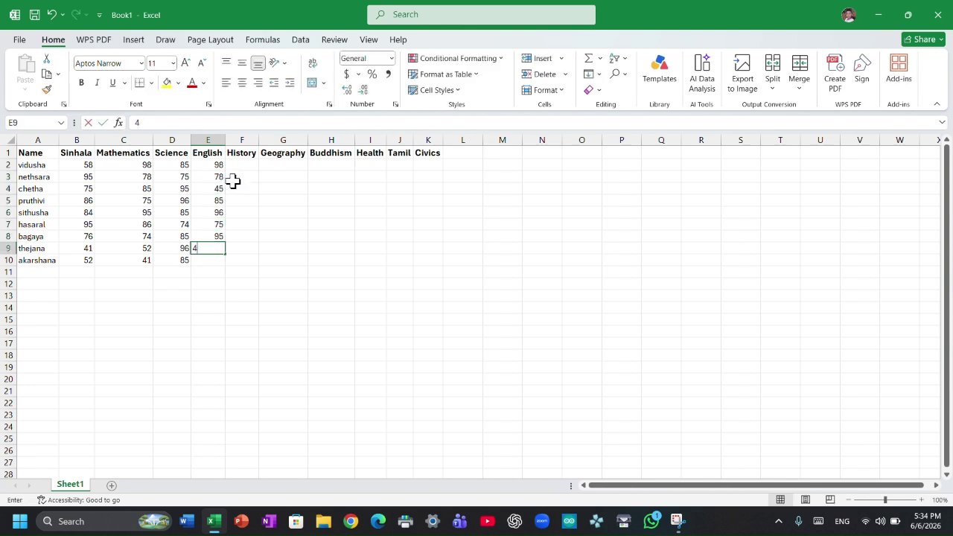
pyautogui.press('Return')
pyautogui.write('62')
pyautogui.press('Return')
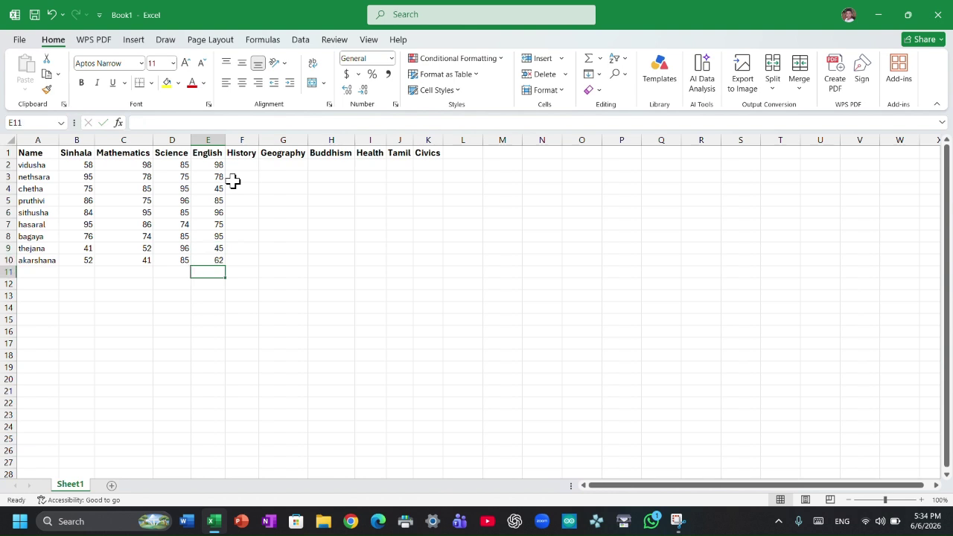
# Fill in the History marks in F2:F10 with 88, 99, 78, 95, 85, 86, 45, 62 and 53
pyautogui.press('Up')
pyautogui.press('Up')
pyautogui.press('Up')
pyautogui.press('Up')
pyautogui.press('Up')
pyautogui.press('Up')
pyautogui.press('Up')
pyautogui.press('Up')
pyautogui.press('Up')
pyautogui.press('Up')
pyautogui.press('Right')
pyautogui.press('Down')
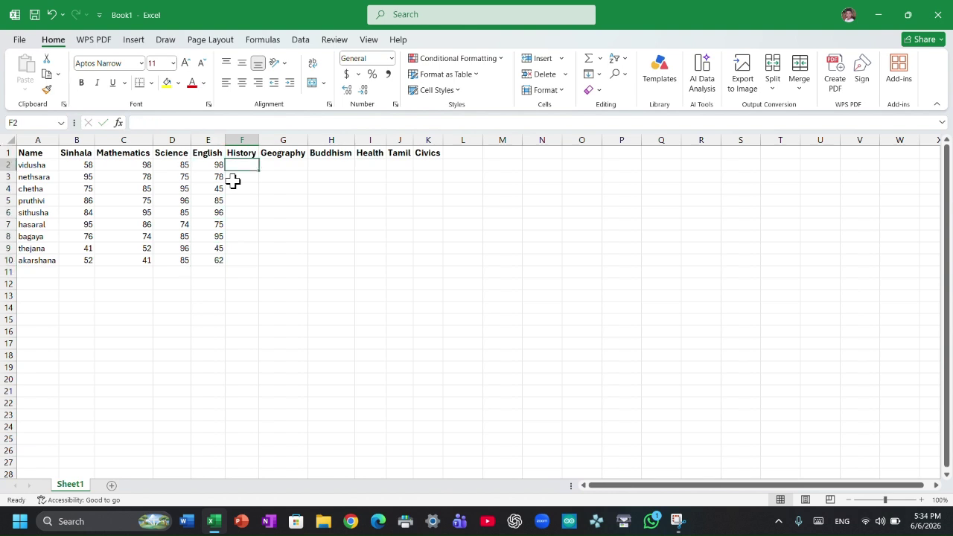
pyautogui.write('88')
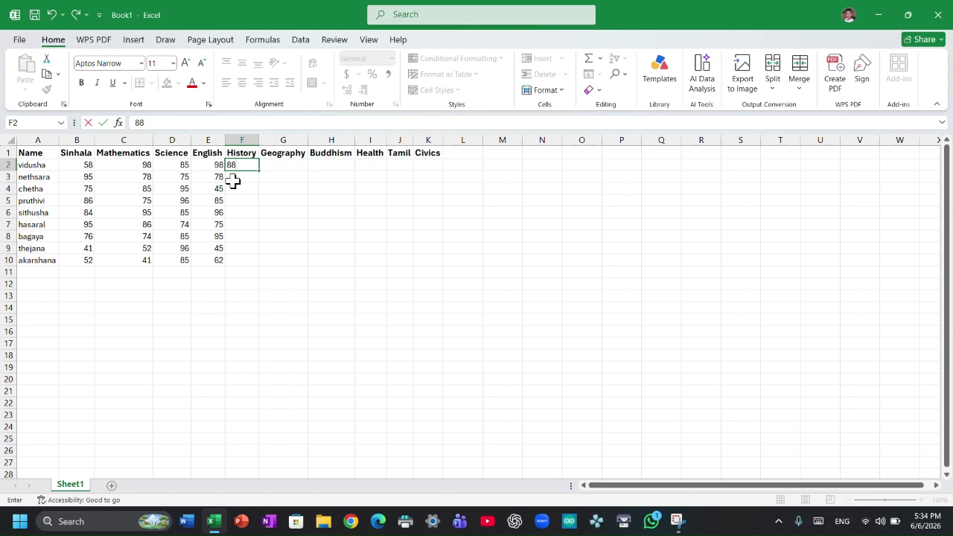
pyautogui.press('Return')
pyautogui.write('99')
pyautogui.press('Return')
pyautogui.write('7')
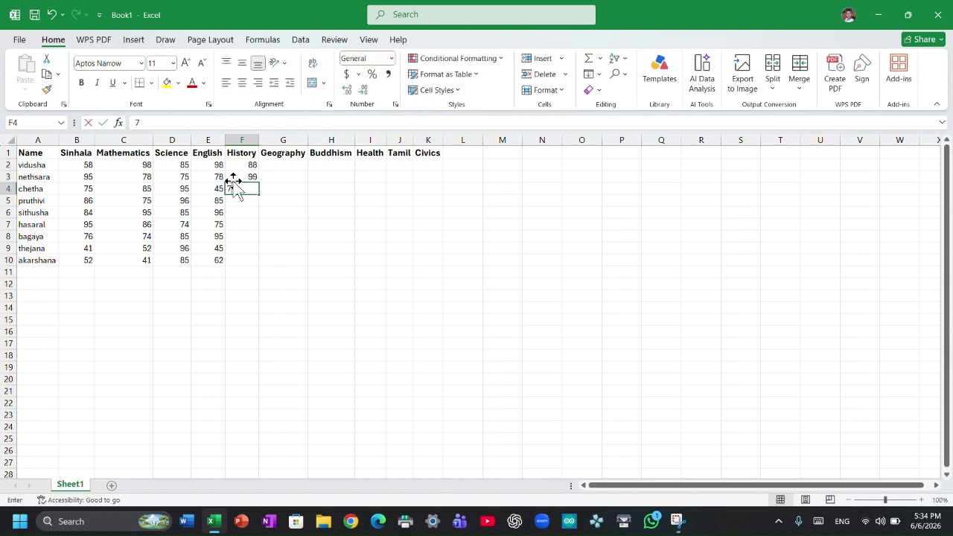
pyautogui.write('8')
pyautogui.press('Return')
pyautogui.write('95')
pyautogui.press('Return')
pyautogui.write('85')
pyautogui.press('Return')
pyautogui.write('8')
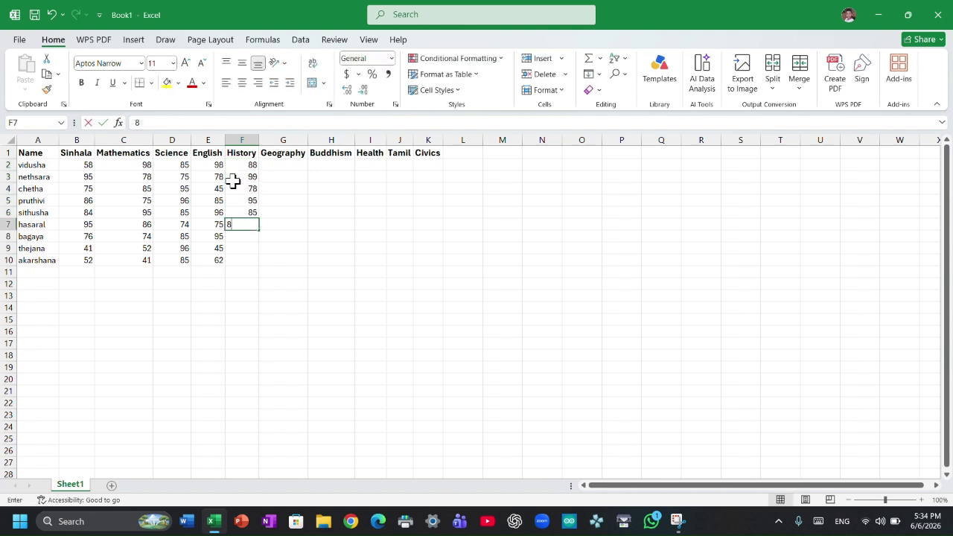
pyautogui.write('6')
pyautogui.press('Return')
pyautogui.write('45')
pyautogui.press('Return')
pyautogui.write('62')
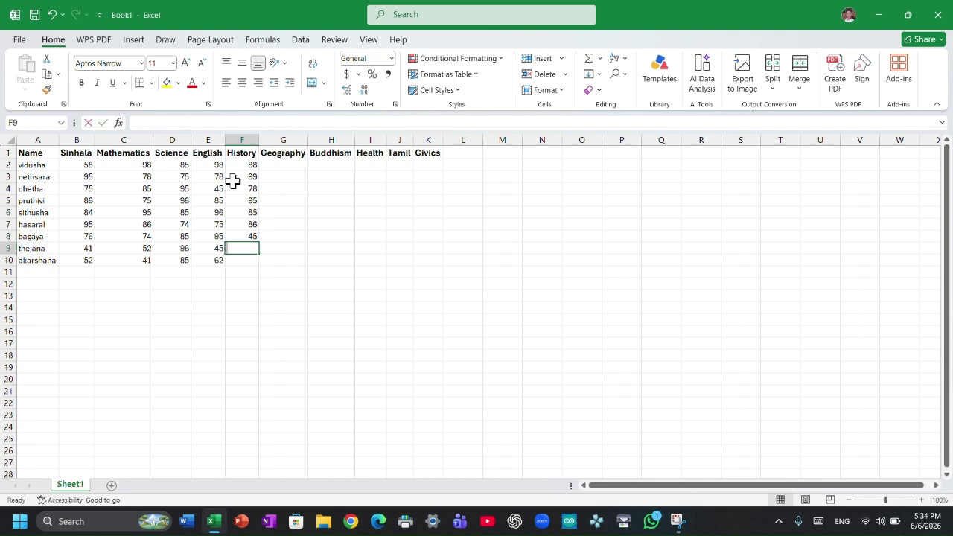
pyautogui.press('Return')
pyautogui.write('53')
pyautogui.press('Return')
pyautogui.write('41')
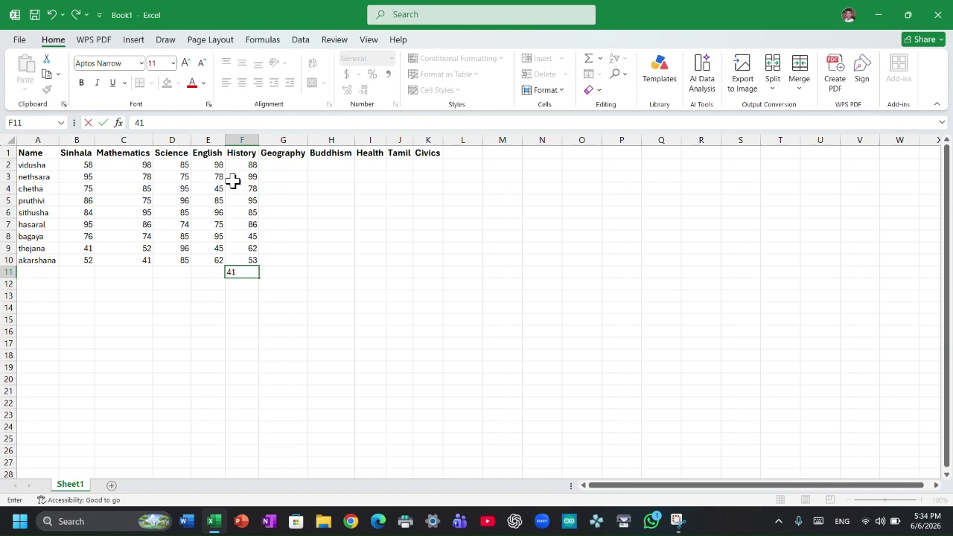
pyautogui.press('BackSpace')
pyautogui.press('BackSpace')
# Fill in the Geography marks in G2:G10 with 85, 75, 95, 86, 84, 95, 75, 52 and 42
pyautogui.press('Up')
pyautogui.press('Up')
pyautogui.press('Up')
pyautogui.press('Up')
pyautogui.press('Up')
pyautogui.press('Up')
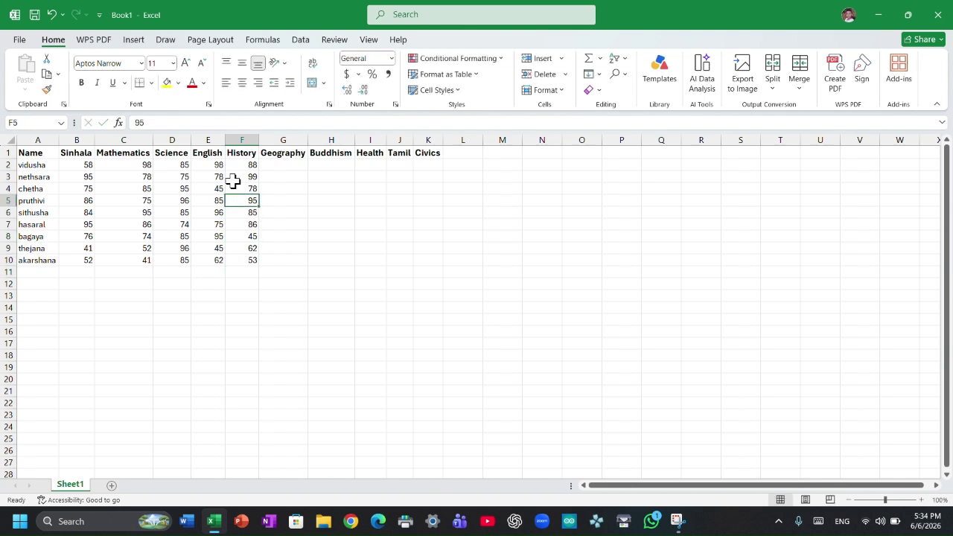
pyautogui.press('Up')
pyautogui.press('Up')
pyautogui.press('Up')
pyautogui.press('Up')
pyautogui.press('Right')
pyautogui.press('Down')
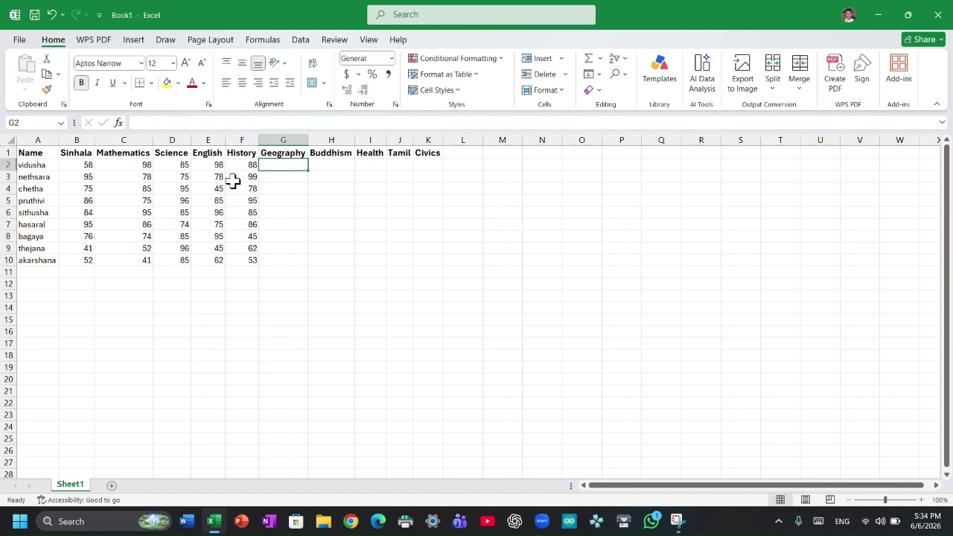
pyautogui.write('85')
pyautogui.press('Return')
pyautogui.write('75')
pyautogui.press('Return')
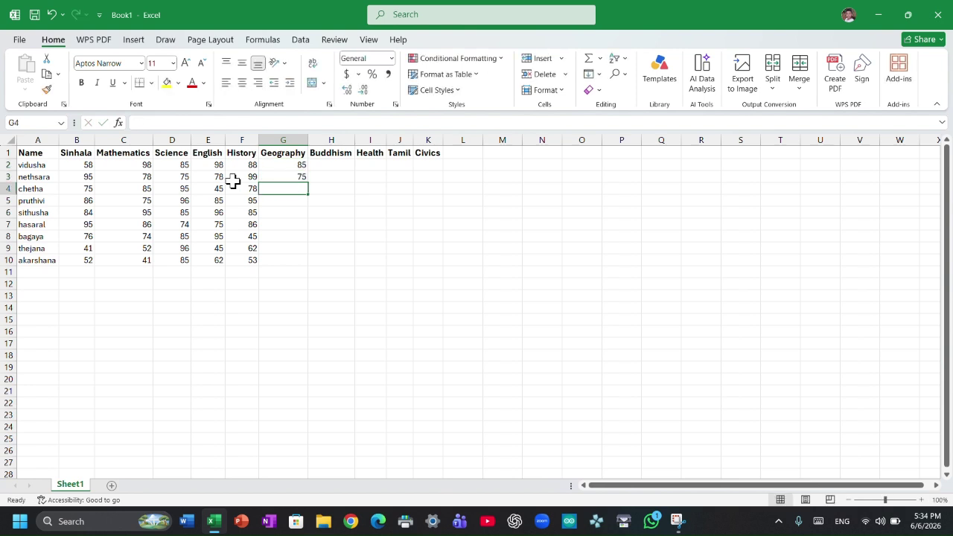
pyautogui.write('95')
pyautogui.press('Return')
pyautogui.write('86')
pyautogui.press('Return')
pyautogui.write('84')
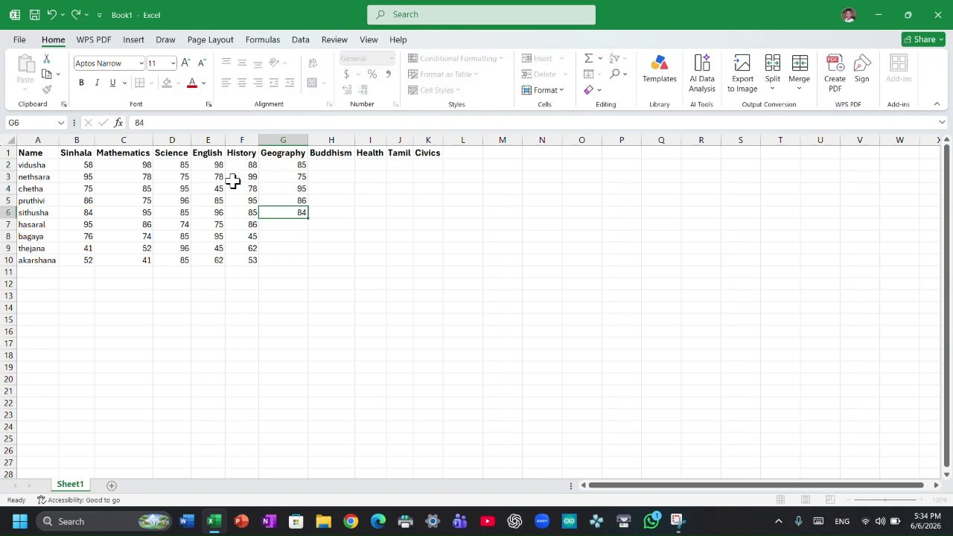
pyautogui.press('Return')
pyautogui.write('95')
pyautogui.press('Return')
pyautogui.write('75')
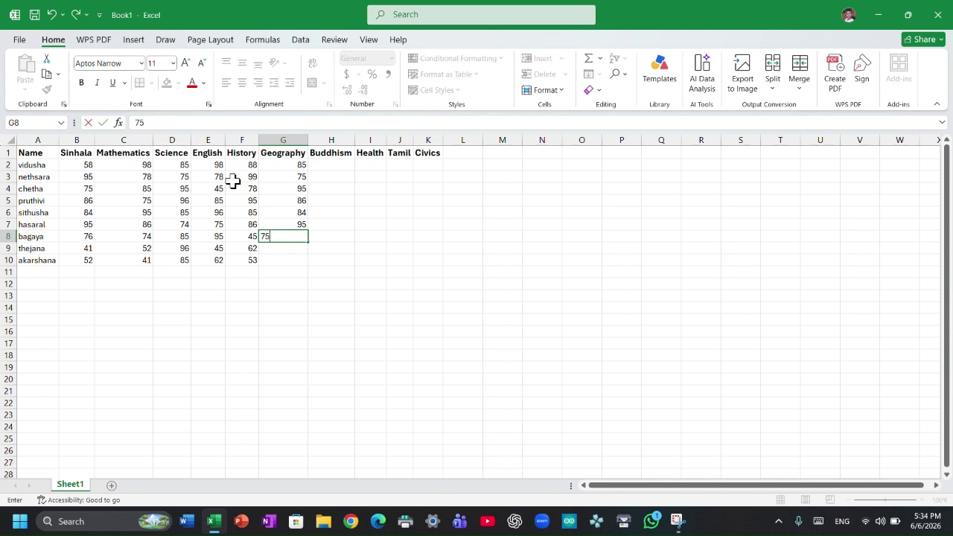
pyautogui.press('Return')
pyautogui.write('623')
pyautogui.press('Return')
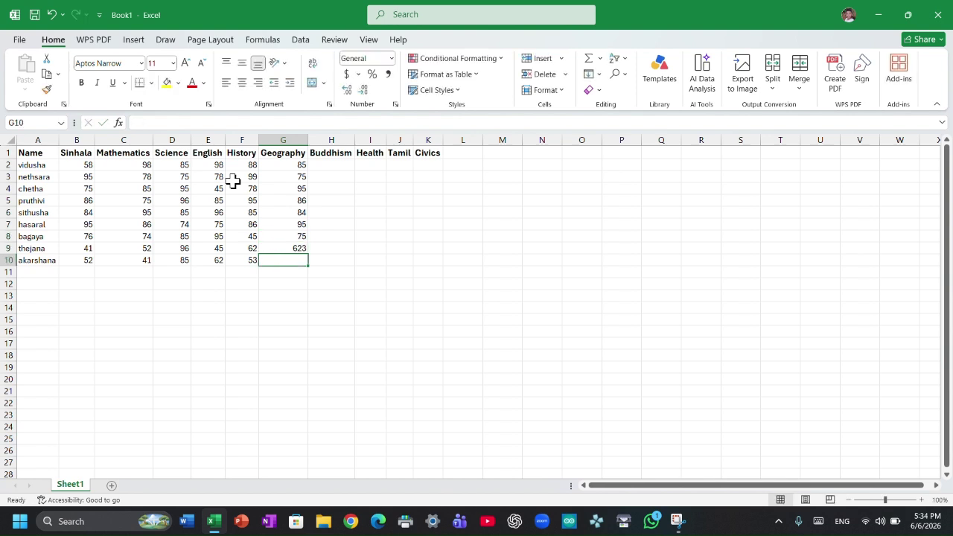
pyautogui.press('Up')
pyautogui.press('BackSpace')
pyautogui.write('52')
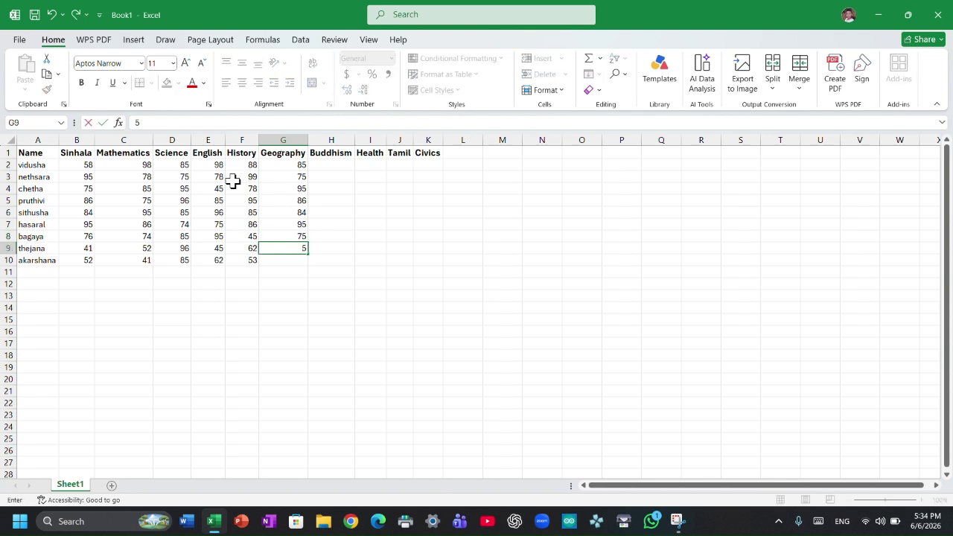
pyautogui.press('Return')
pyautogui.write('4')
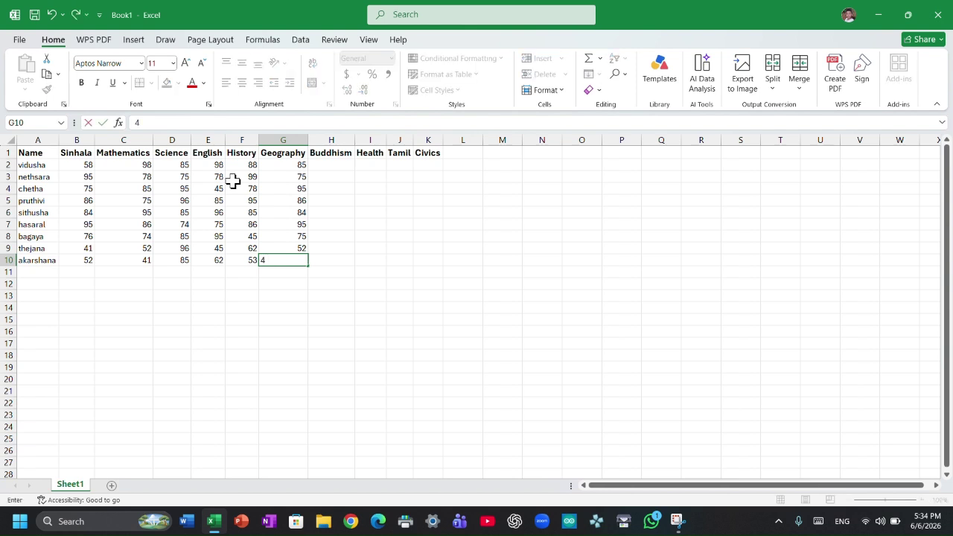
pyautogui.write('2')
pyautogui.press('Return')
# Enter the Buddhism marks 95, 866 and 74 in H2:H4, and 51 and 61 in H6:H7
pyautogui.press('Up')
pyautogui.press('Up')
pyautogui.press('Up')
pyautogui.press('Up')
pyautogui.press('Up')
pyautogui.press('Up')
pyautogui.press('Up')
pyautogui.press('Up')
pyautogui.press('Up')
pyautogui.press('Up')
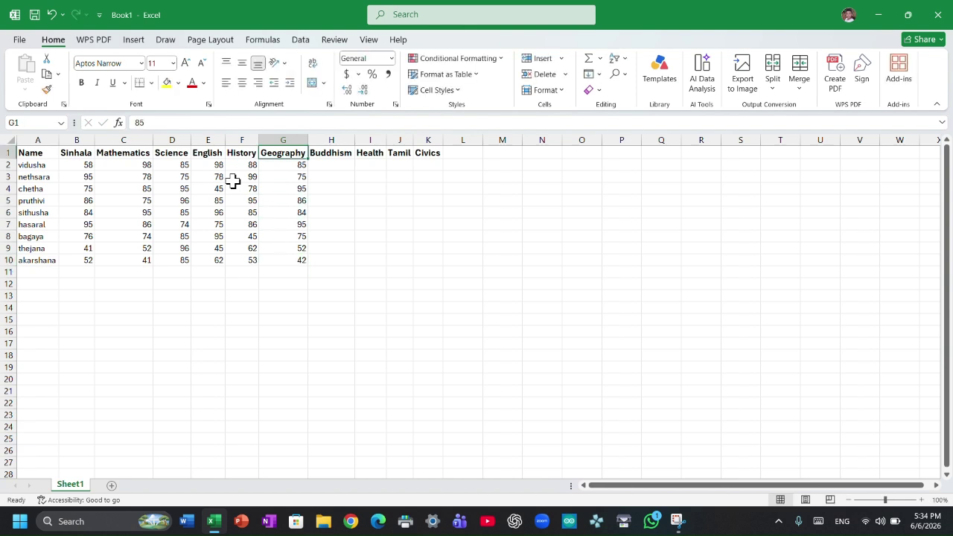
pyautogui.press('Right')
pyautogui.press('Down')
pyautogui.write('95')
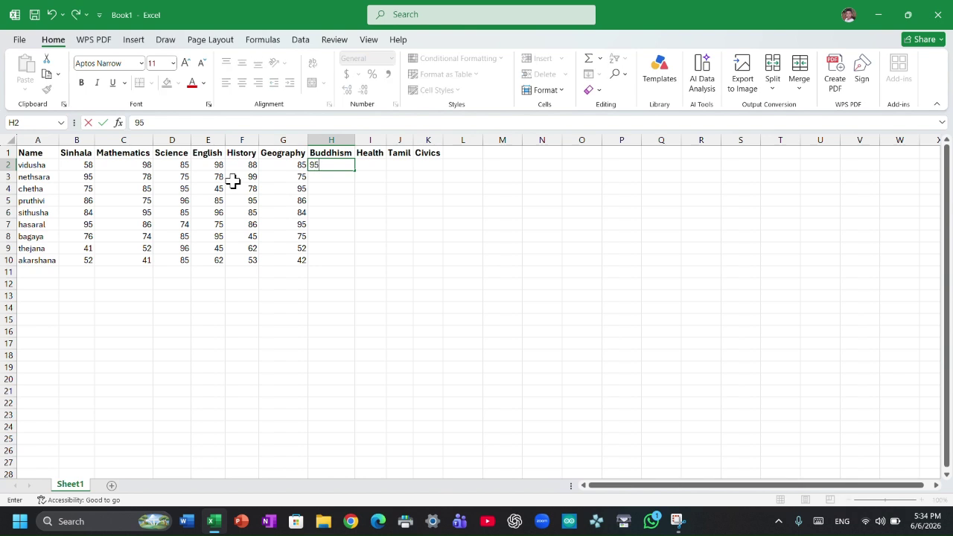
pyautogui.press('Return')
pyautogui.write('866')
pyautogui.press('Return')
pyautogui.write('74')
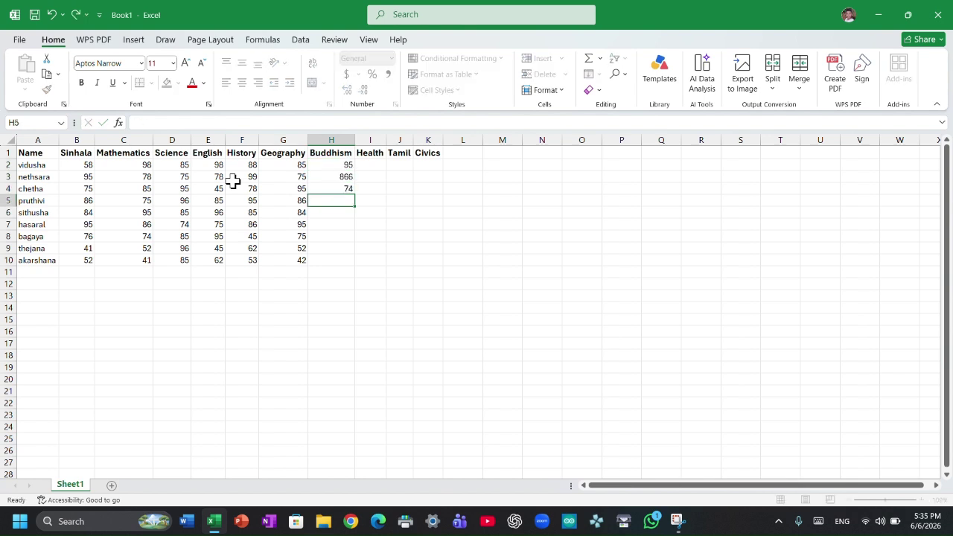
pyautogui.press('Return')
pyautogui.press('Return')
pyautogui.write('51')
pyautogui.press('Return')
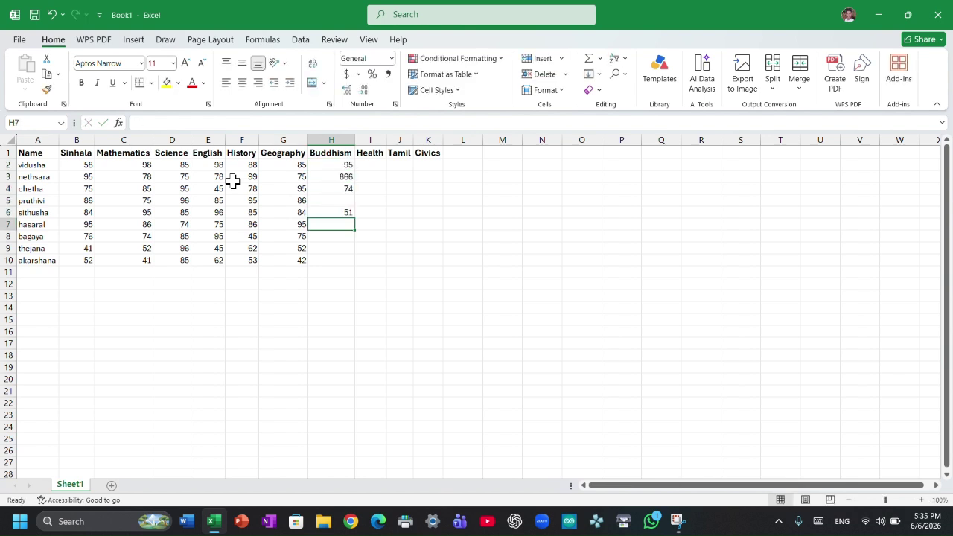
pyautogui.write('6')
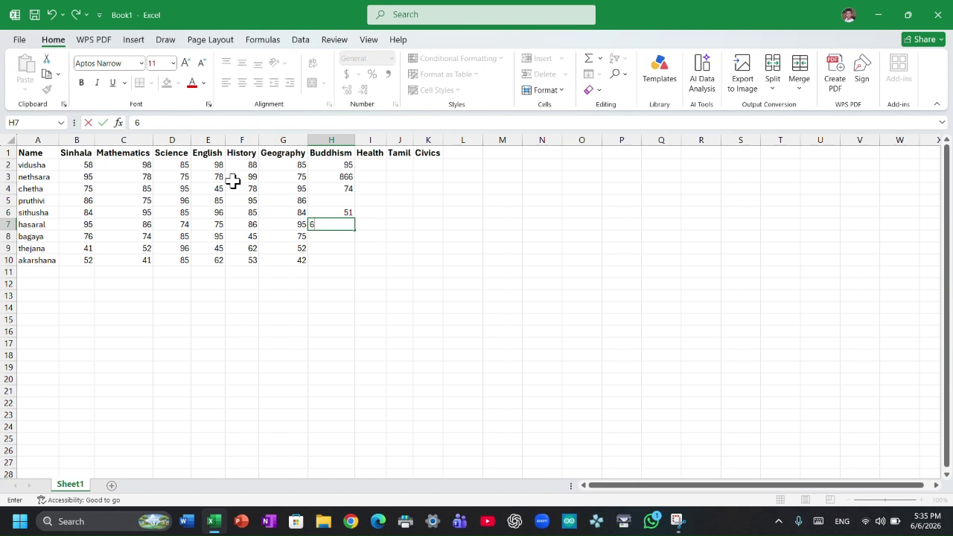
pyautogui.write('1')
pyautogui.press('Return')
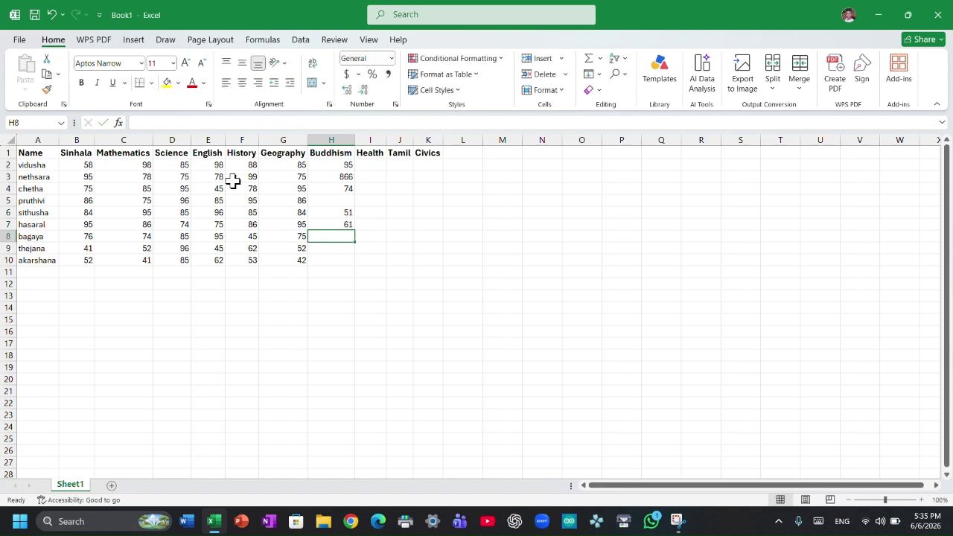
# Correct the Buddhism mark in H3 to 86 and fill the empty cell H5 with 95
pyautogui.press('Up')
pyautogui.press('Up')
pyautogui.press('Up')
pyautogui.press('Up')
pyautogui.press('Up')
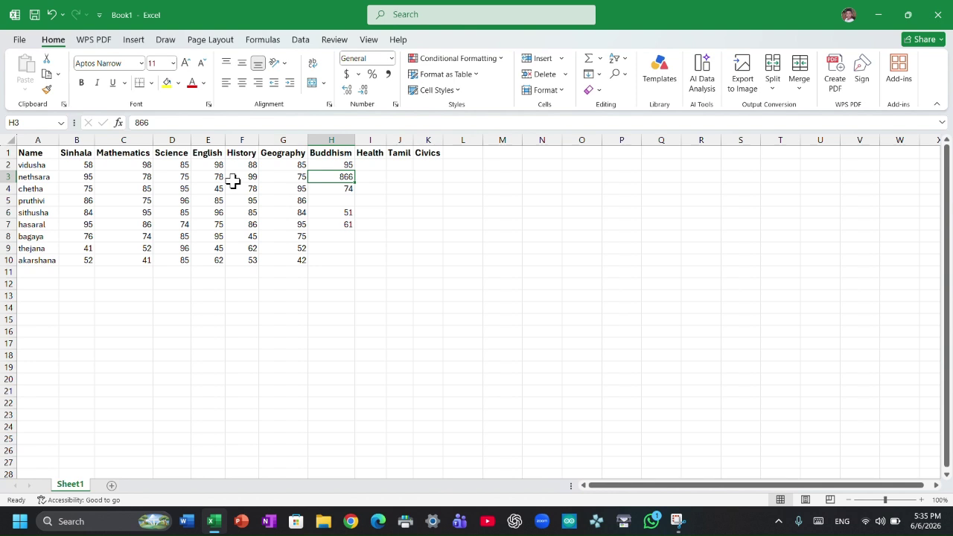
pyautogui.write('86')
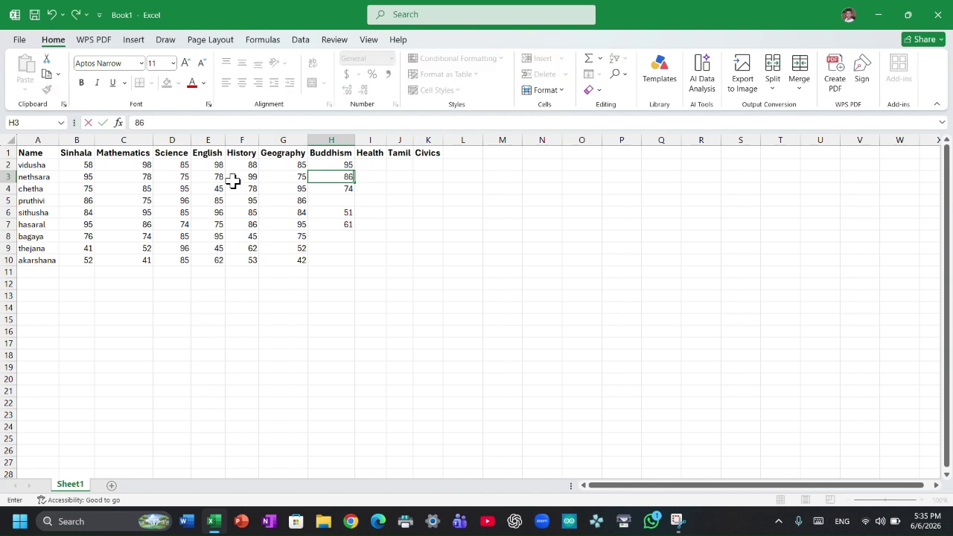
pyautogui.press('Return')
pyautogui.press('Down')
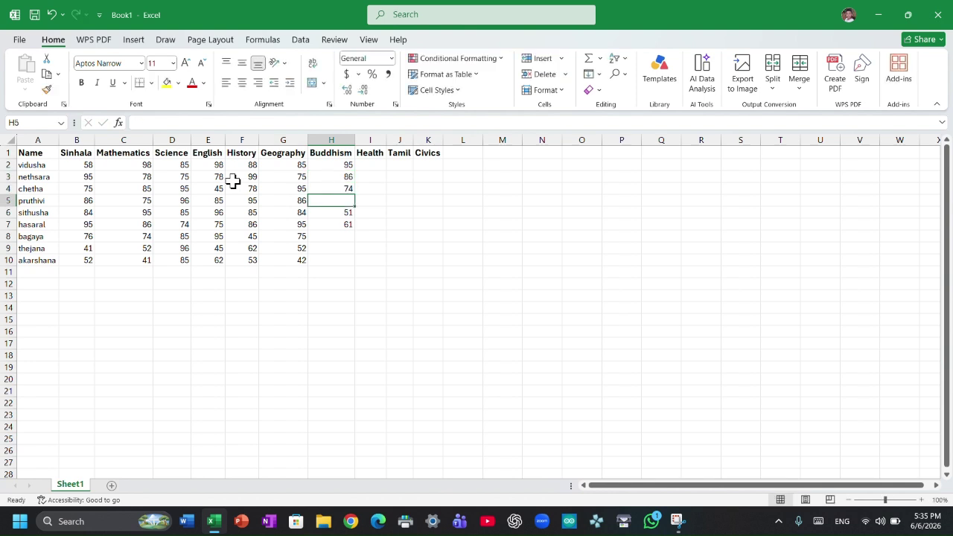
pyautogui.write('95')
pyautogui.press('Return')
# Fill in the Buddhism marks in H8 and H9 with 85 and 95
pyautogui.press('Down')
pyautogui.press('Down')
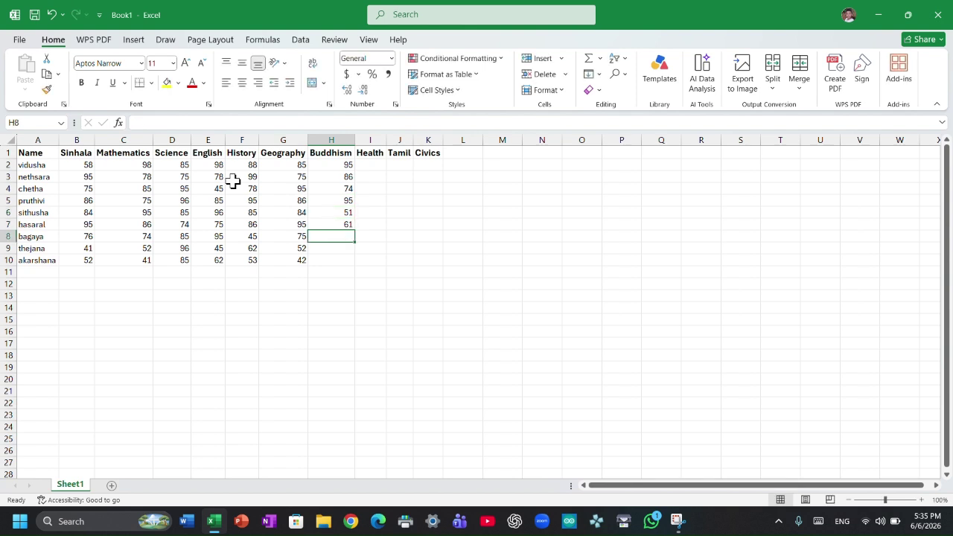
pyautogui.write('85')
pyautogui.press('Return')
pyautogui.write('95')
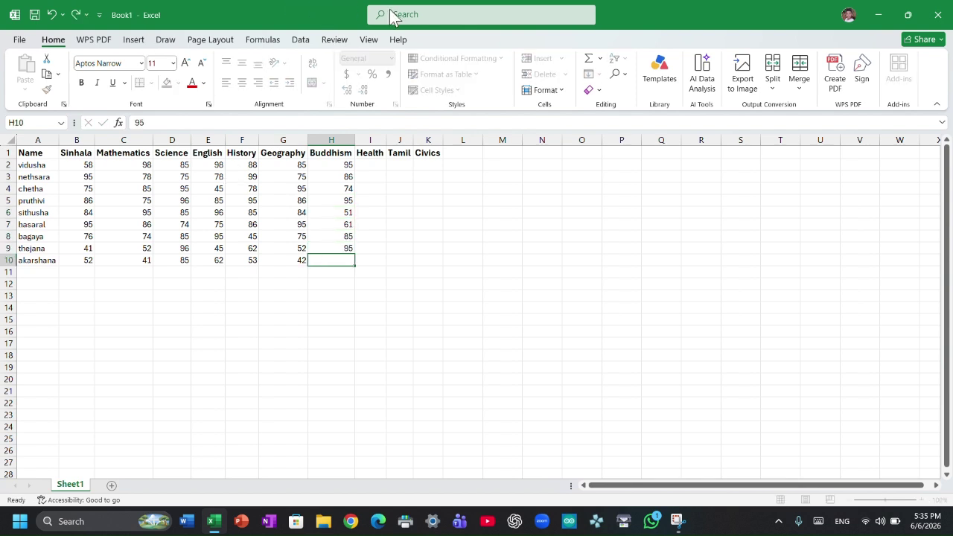
pyautogui.press('Return')
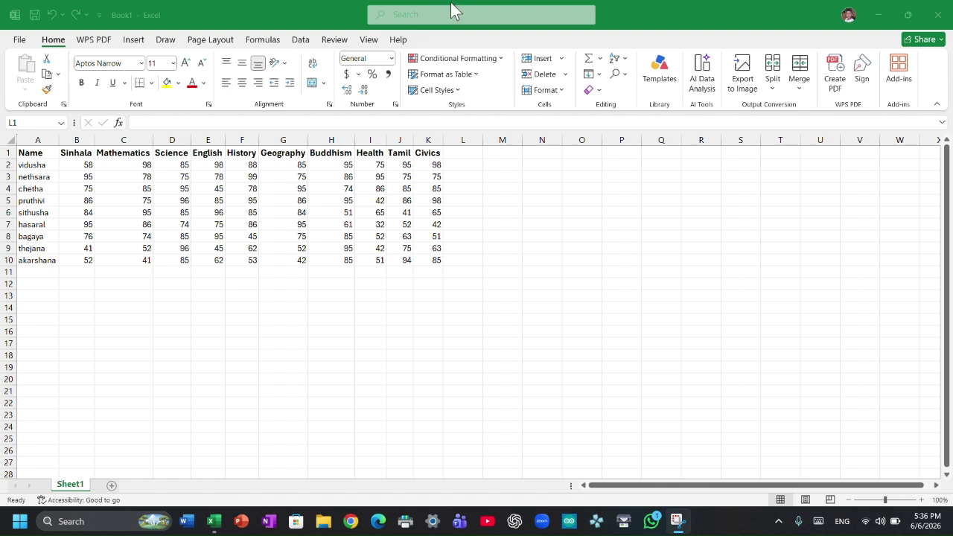
# Add the column header Total in L1, next to Civics
pyautogui.click(464, 152)
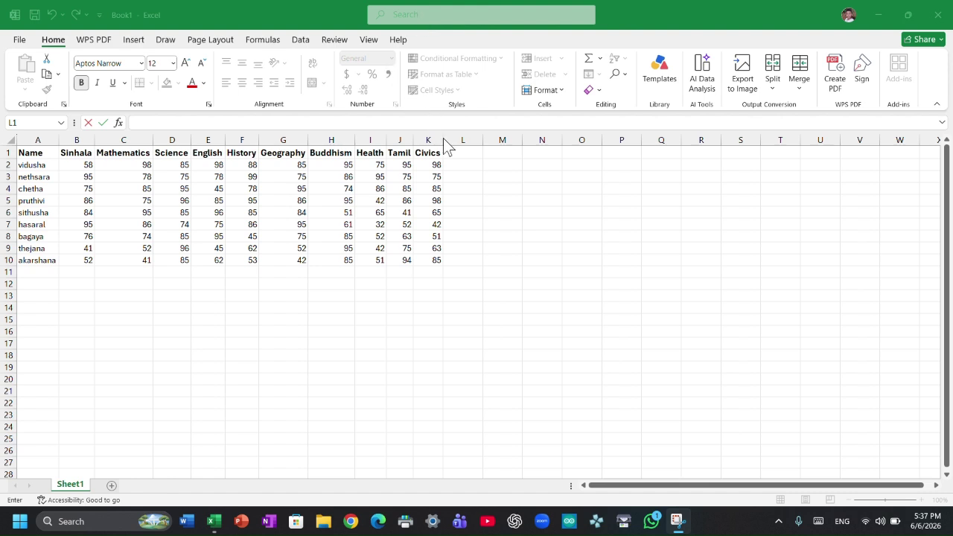
pyautogui.click(465, 151)
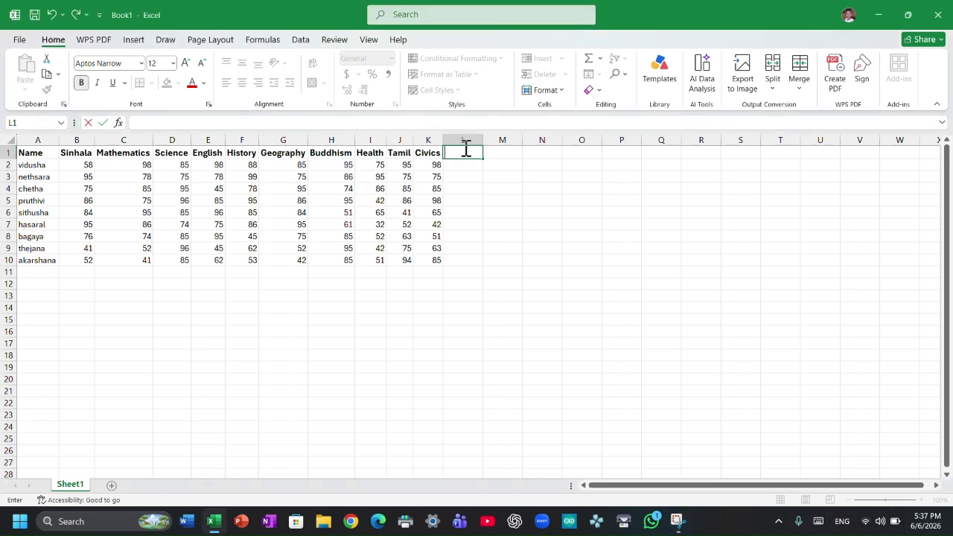
pyautogui.write('Total')
# Add up the first student's marks in L2 with the formula =B2+C2+D2+E2+F2+G2+H2+I2+J2+K2
pyautogui.click(475, 165)
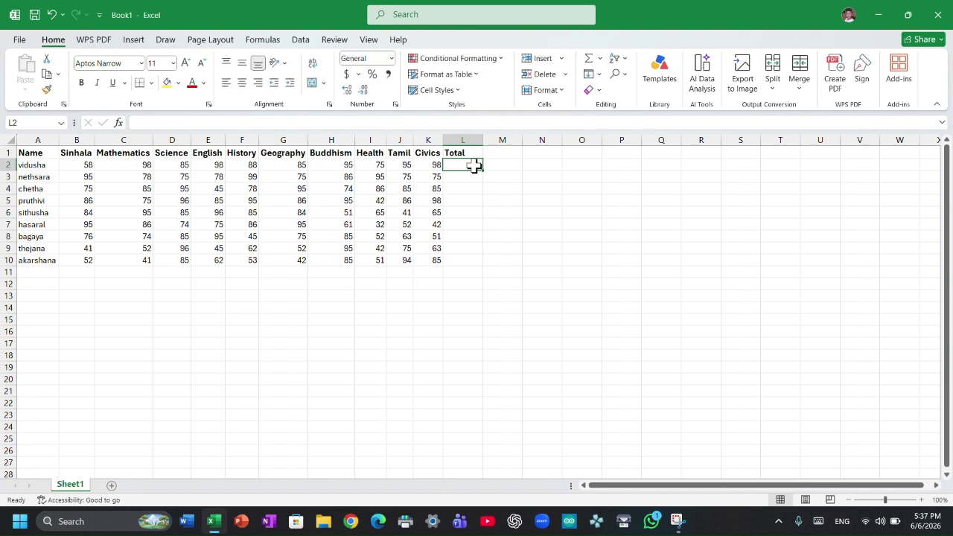
pyautogui.write('=')
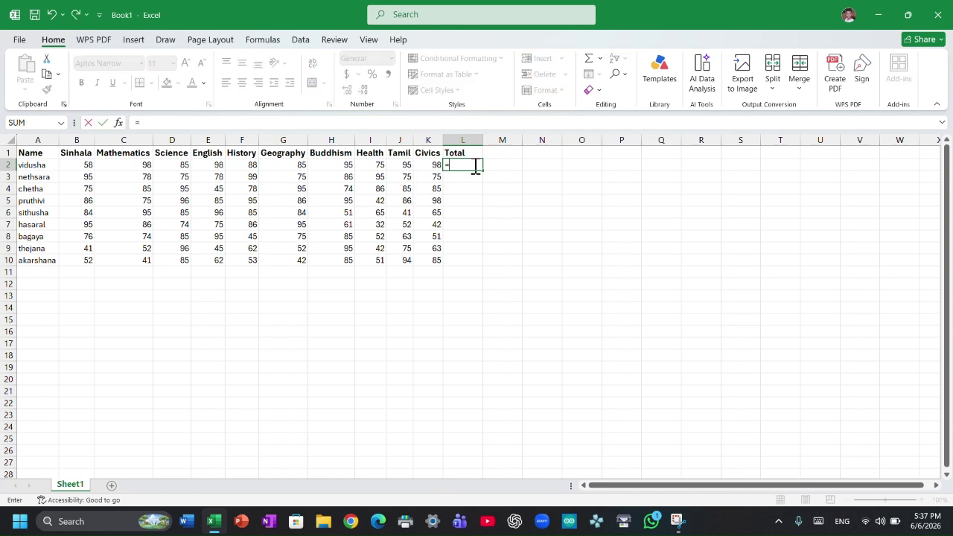
pyautogui.click(85, 166)
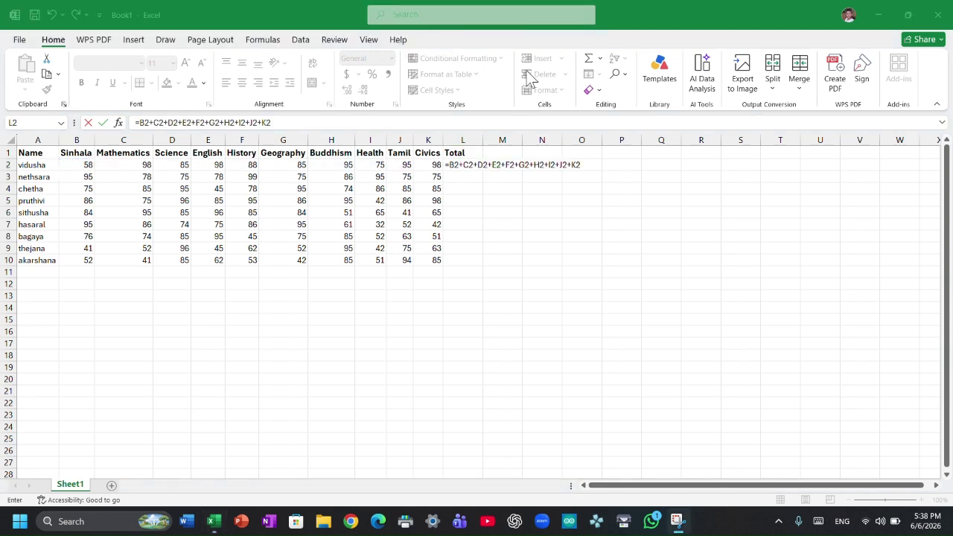
pyautogui.click(527, 160)
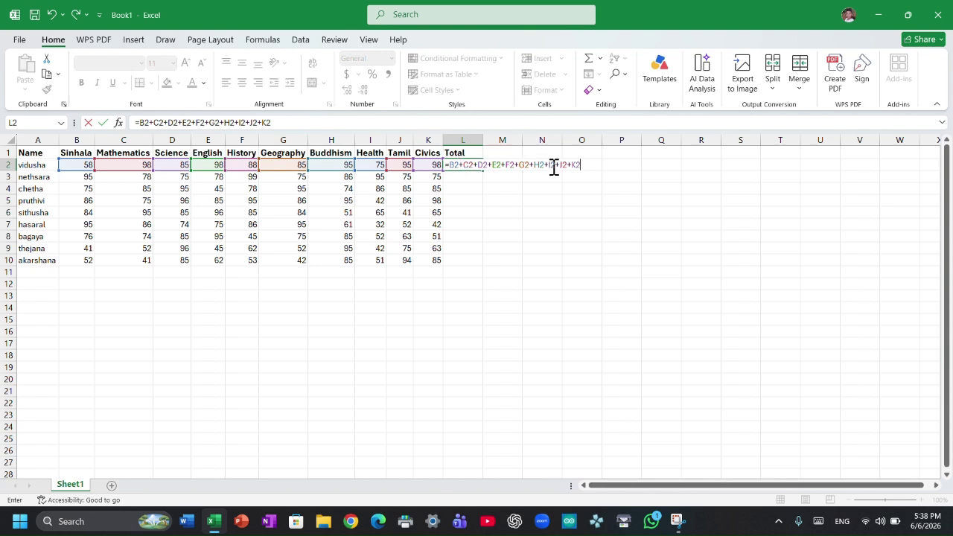
pyautogui.press('Return')
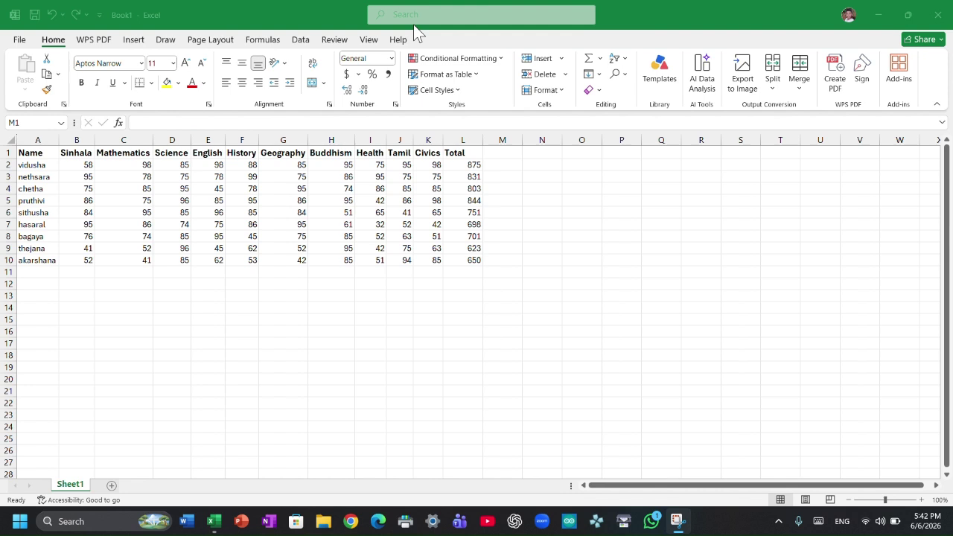
# Add the column header Awerage in M1, next to Total
pyautogui.click(515, 153)
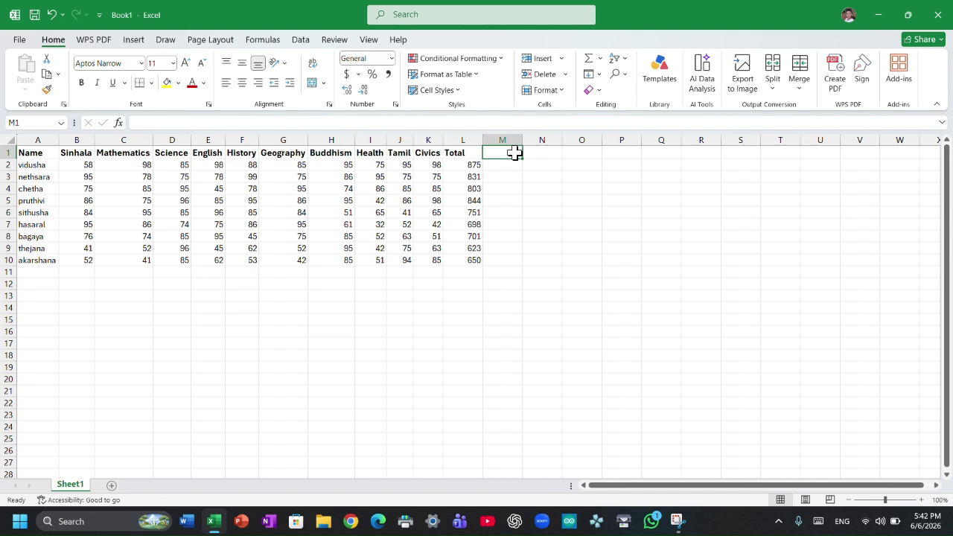
pyautogui.write('awa')
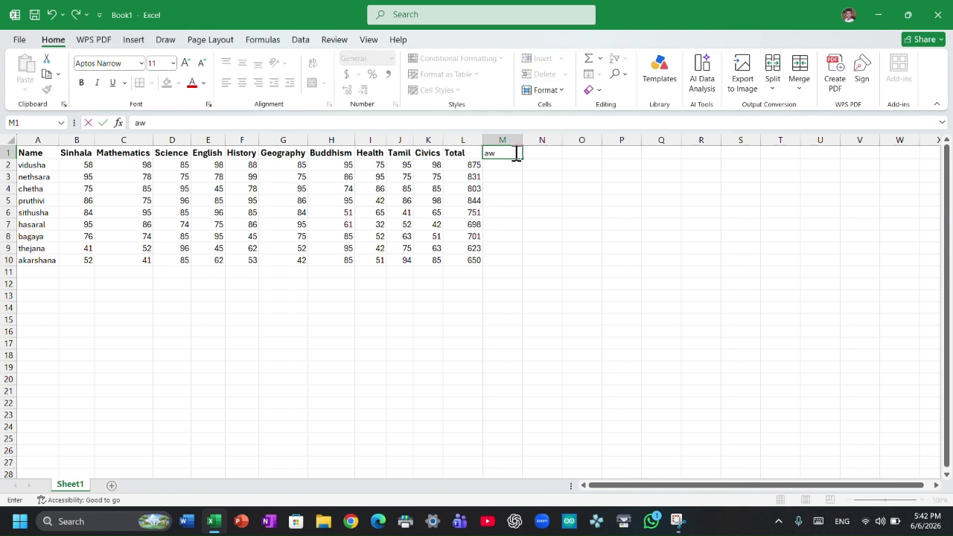
pyautogui.click(405, 22)
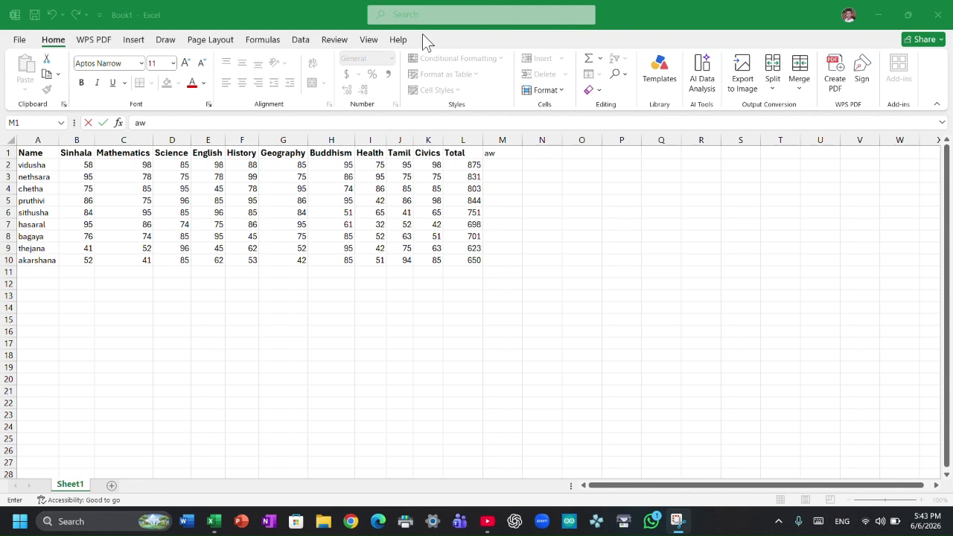
pyautogui.click(501, 152)
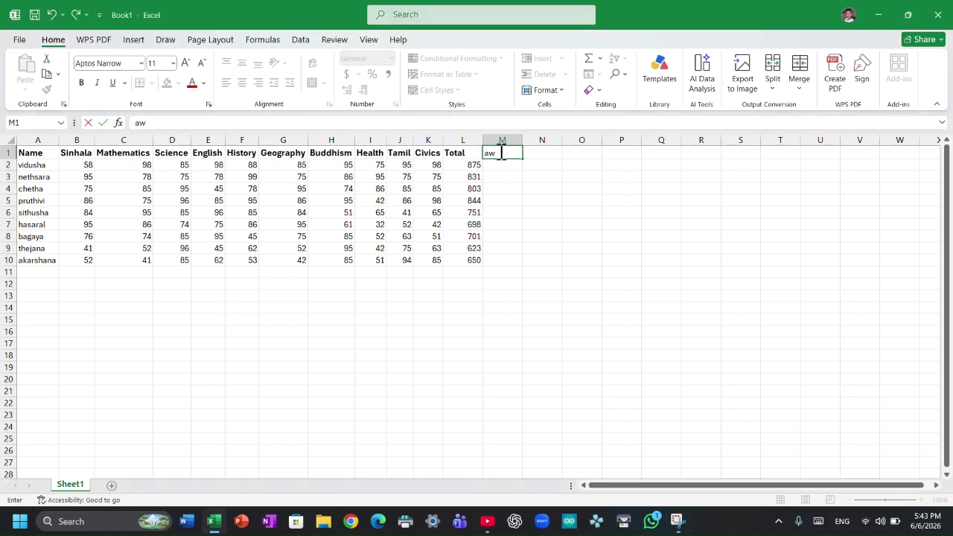
pyautogui.write('erage')
pyautogui.press('Return')
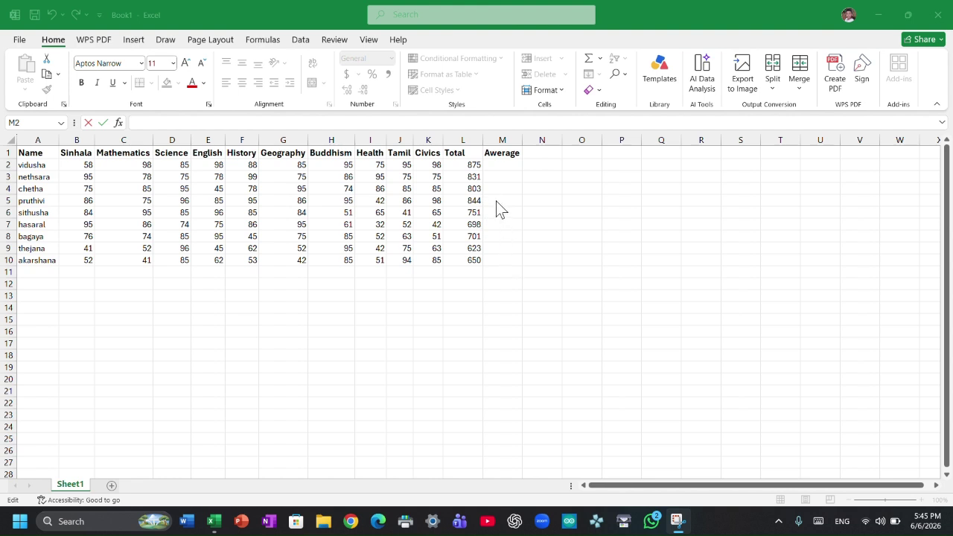
# Calculate the first student's average mark in M2 with the formula =AVERAGE(B2:K2)
pyautogui.click(500, 165)
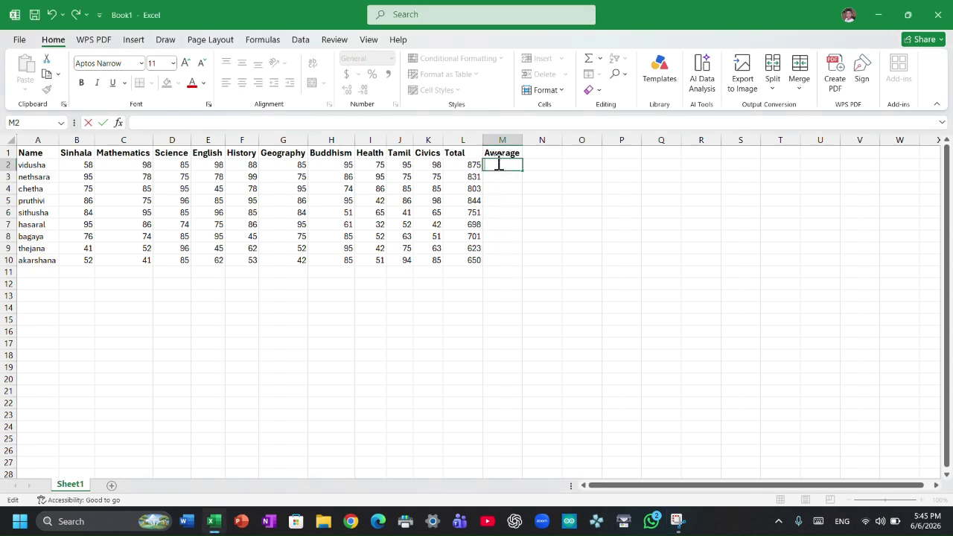
pyautogui.write('=')
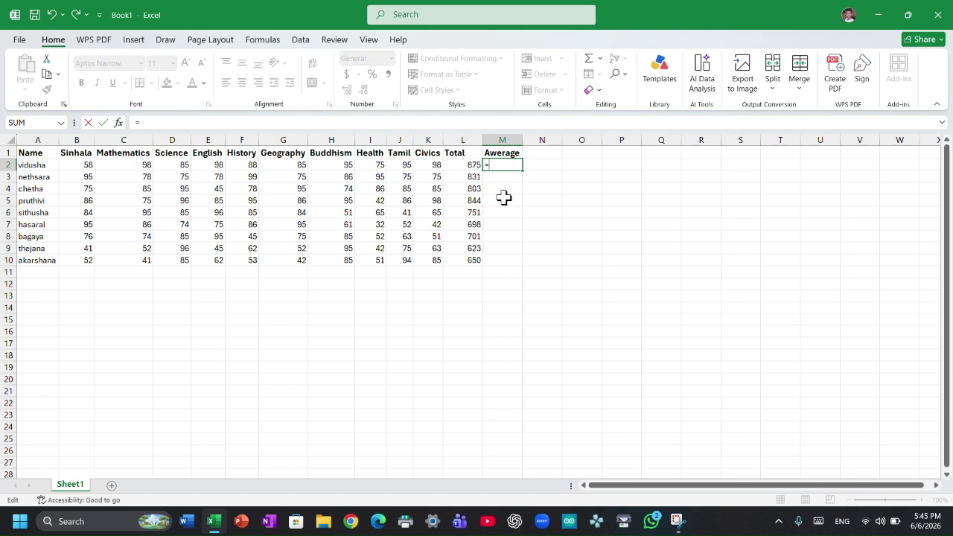
pyautogui.write('ave')
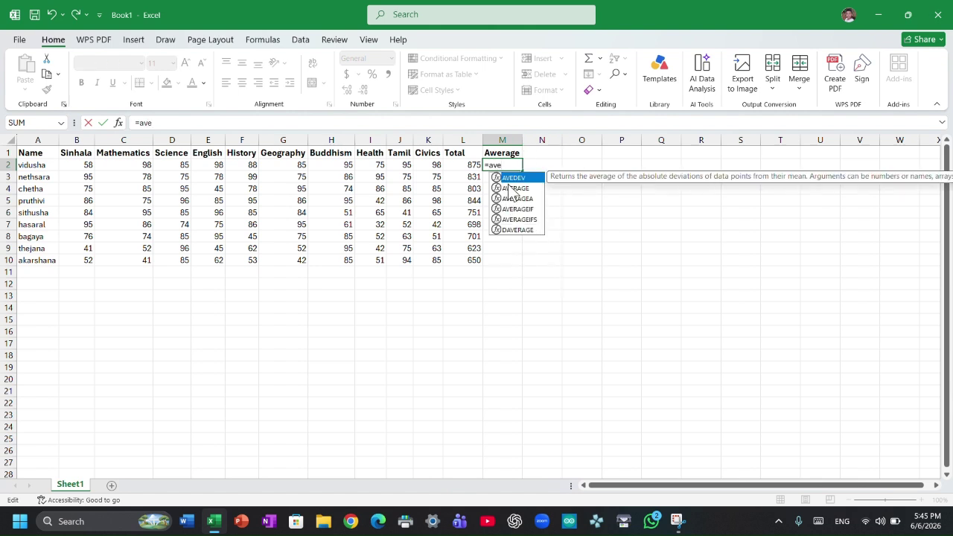
pyautogui.click(523, 191)
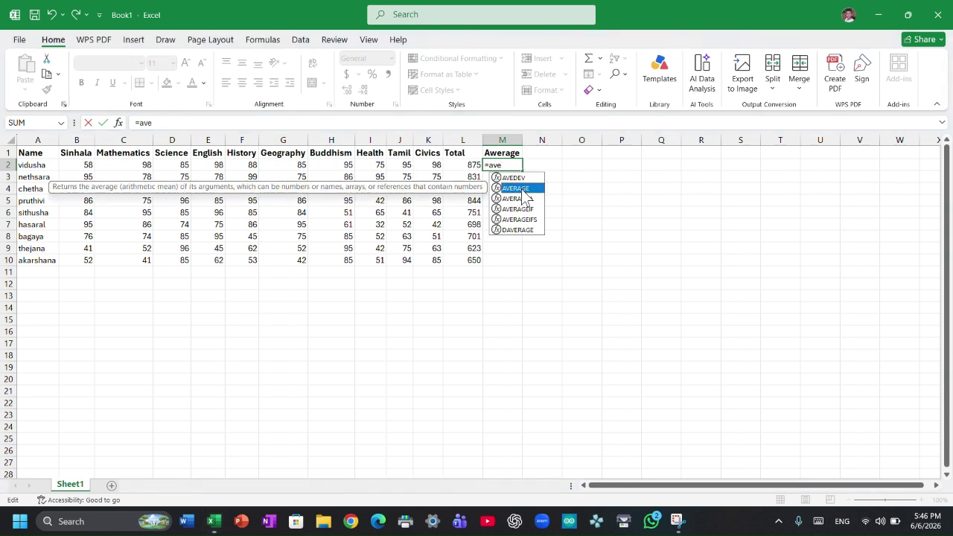
pyautogui.doubleClick(522, 187)
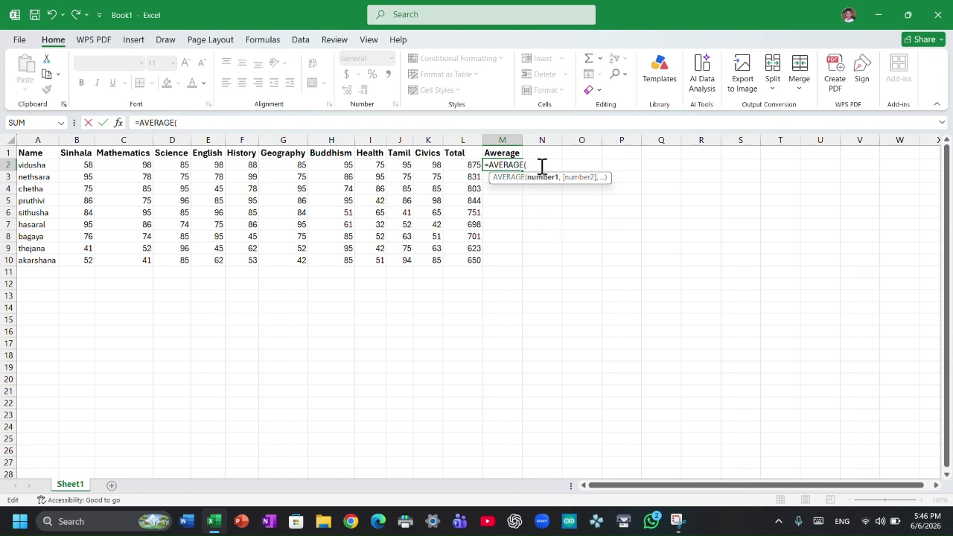
pyautogui.click(83, 166)
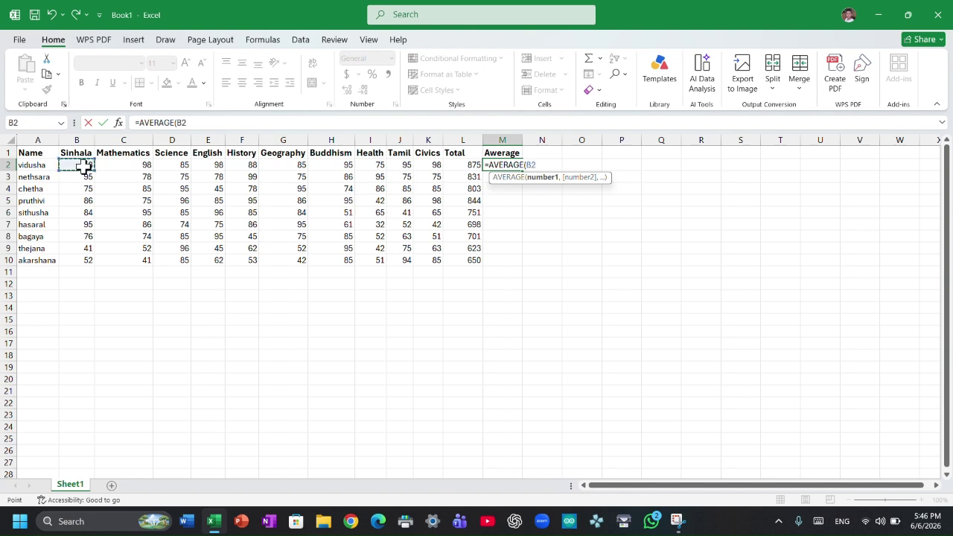
pyautogui.moveTo(84, 166); pyautogui.dragTo(205, 186)
pyautogui.moveTo(313, 168); pyautogui.dragTo(434, 169)
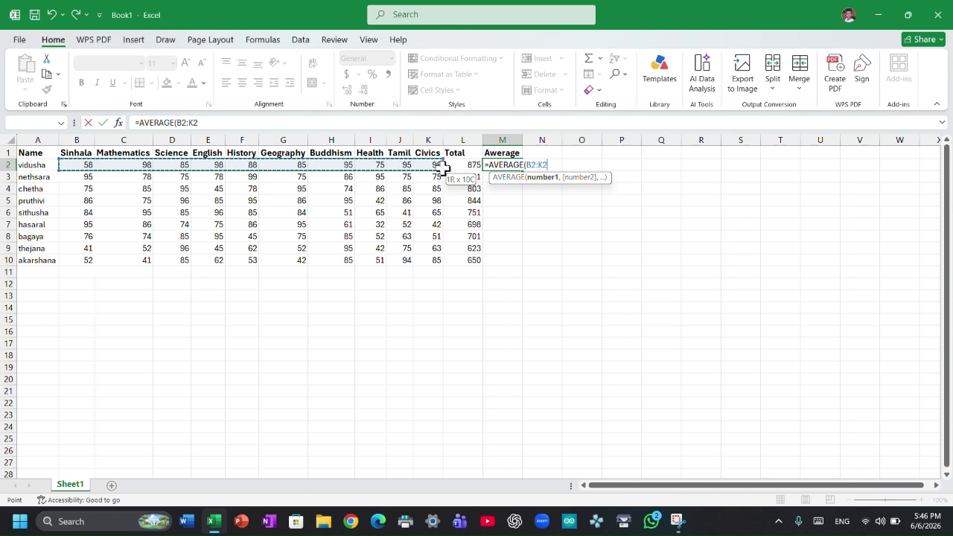
pyautogui.moveTo(443, 170); pyautogui.dragTo(444, 170)
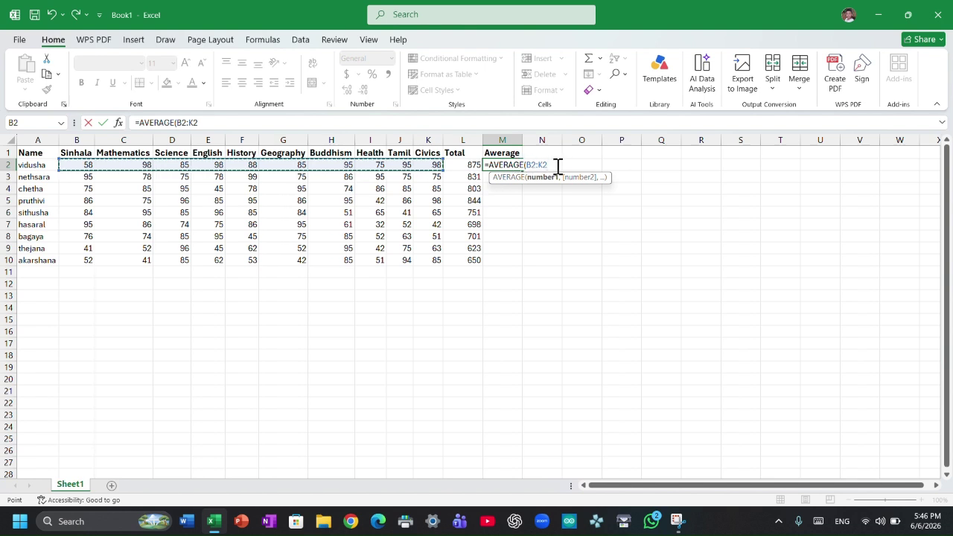
pyautogui.write(')')
pyautogui.press('Return')
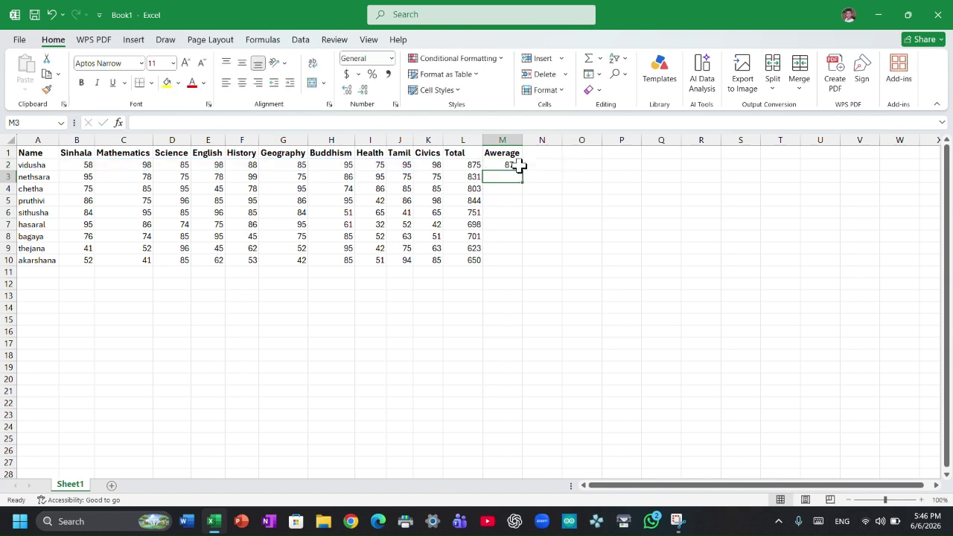
pyautogui.click(519, 166)
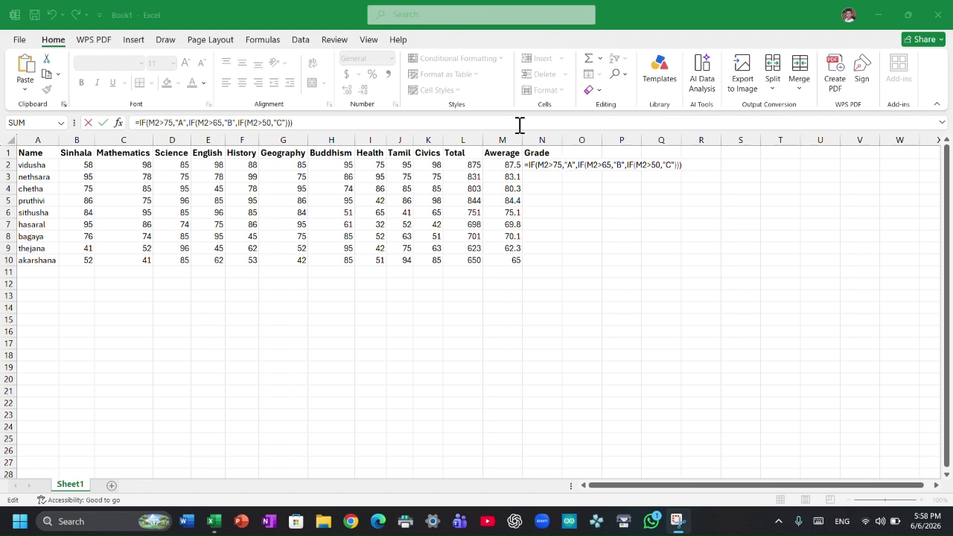
# Confirm the grade formula =IF(M2>75,"A",IF(M2>65,"B",IF(M2>50,"C"))) in N2 and dismiss the chat notification
pyautogui.press('Return')
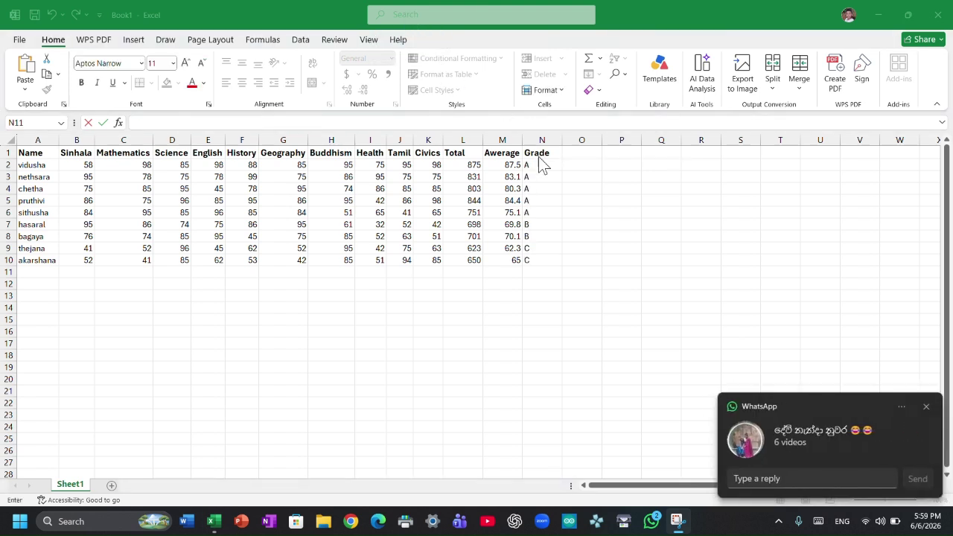
pyautogui.click(926, 408)
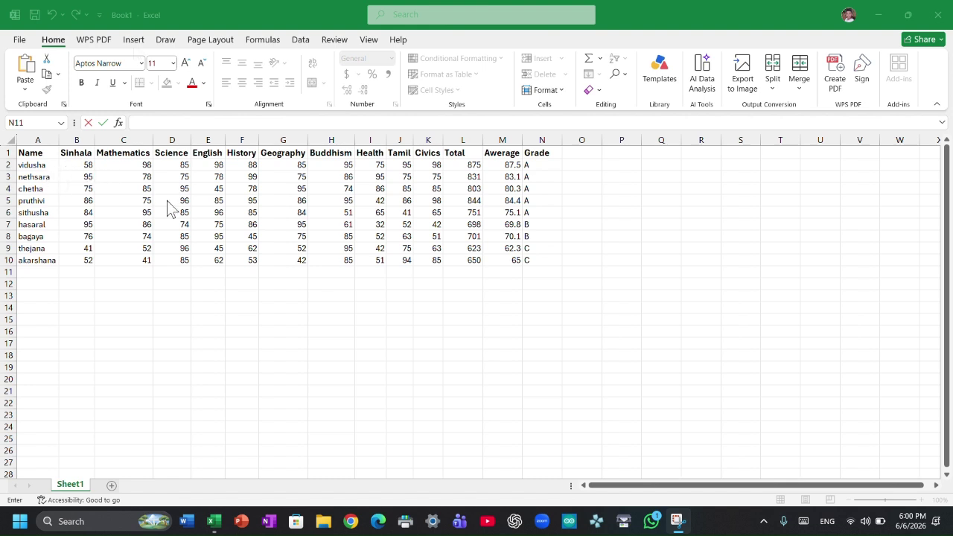
# Insert a 3-D pie chart of the subject marks in B1:K10 and place it below the mark table
pyautogui.click(133, 42)
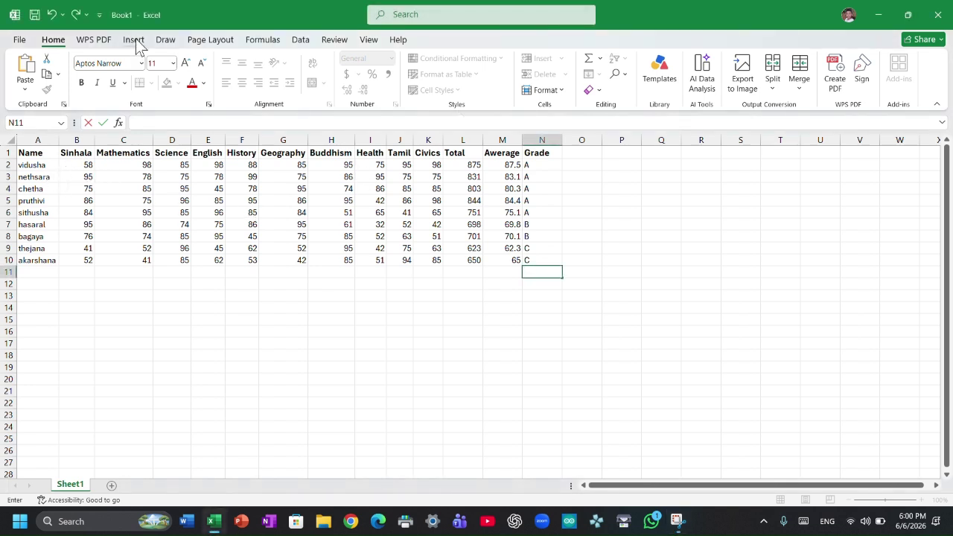
pyautogui.click(134, 40)
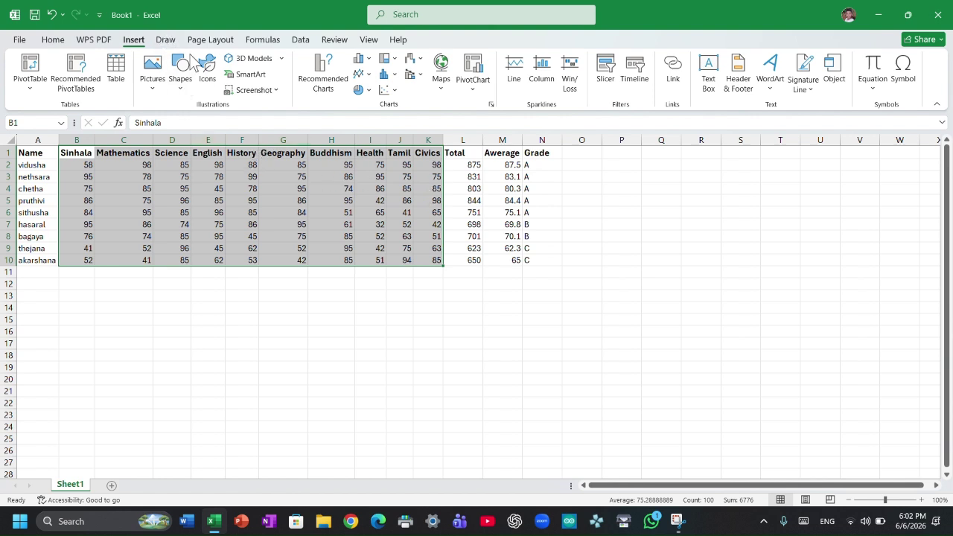
pyautogui.click(361, 90)
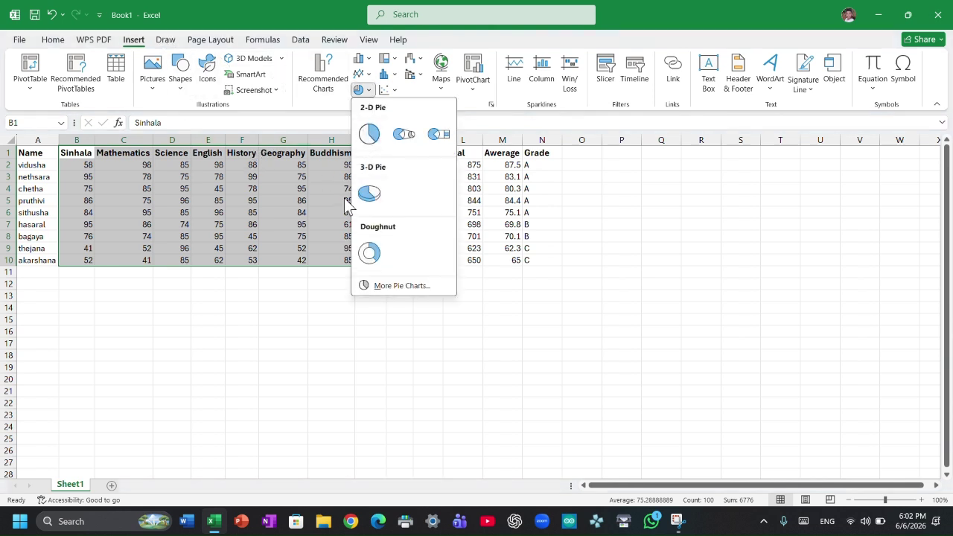
pyautogui.click(370, 194)
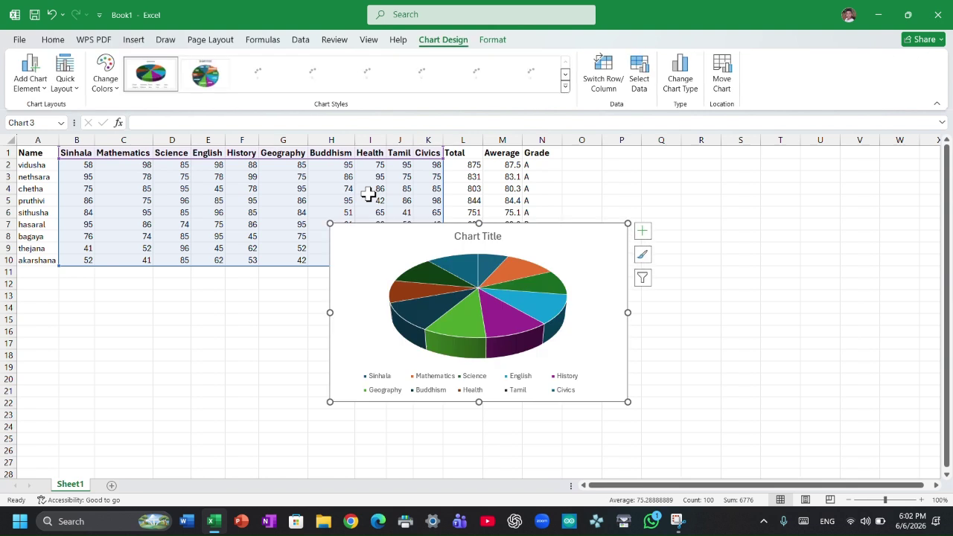
pyautogui.moveTo(528, 231); pyautogui.dragTo(217, 278)
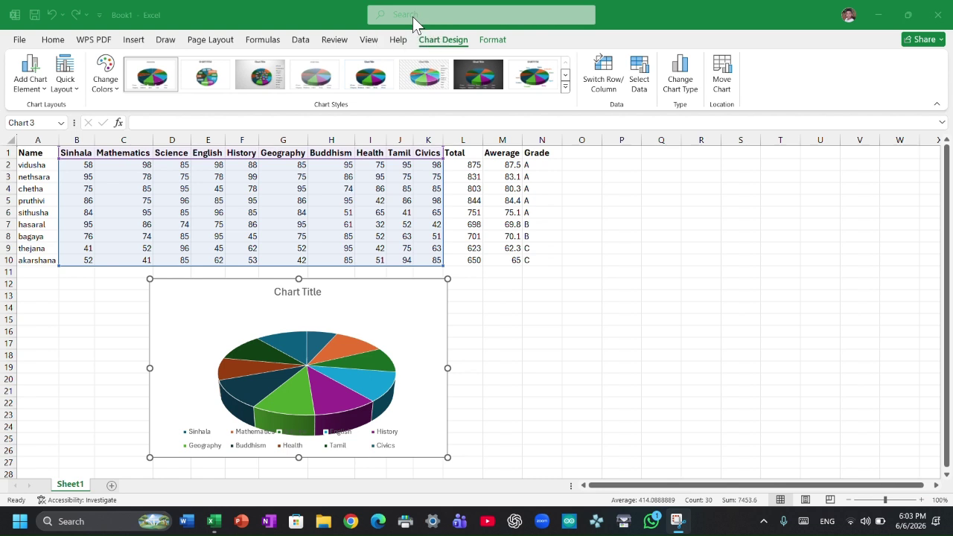
# Close the workbook, saving it as Book1.xlsx in the OneDrive Documents folder
pyautogui.hotkey('alt', 'F4')
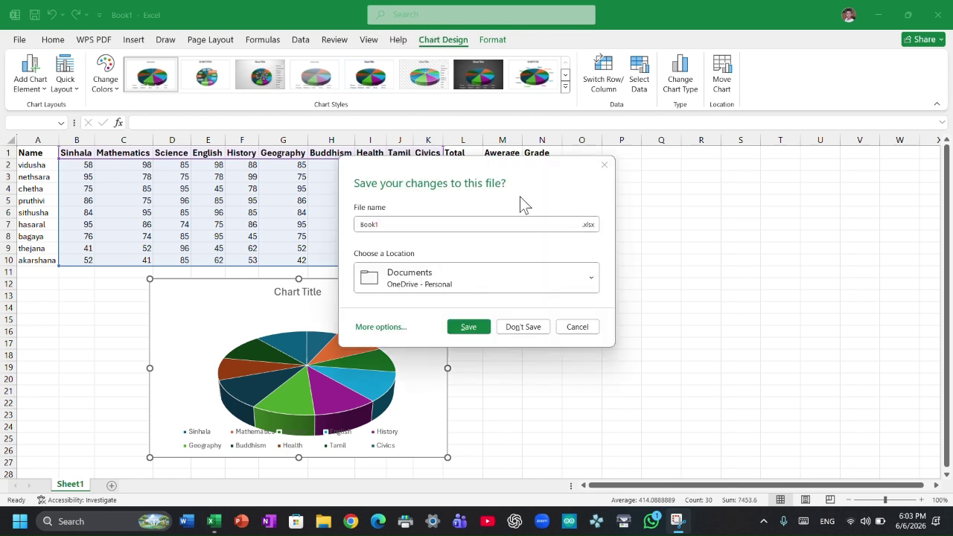
pyautogui.click(470, 328)
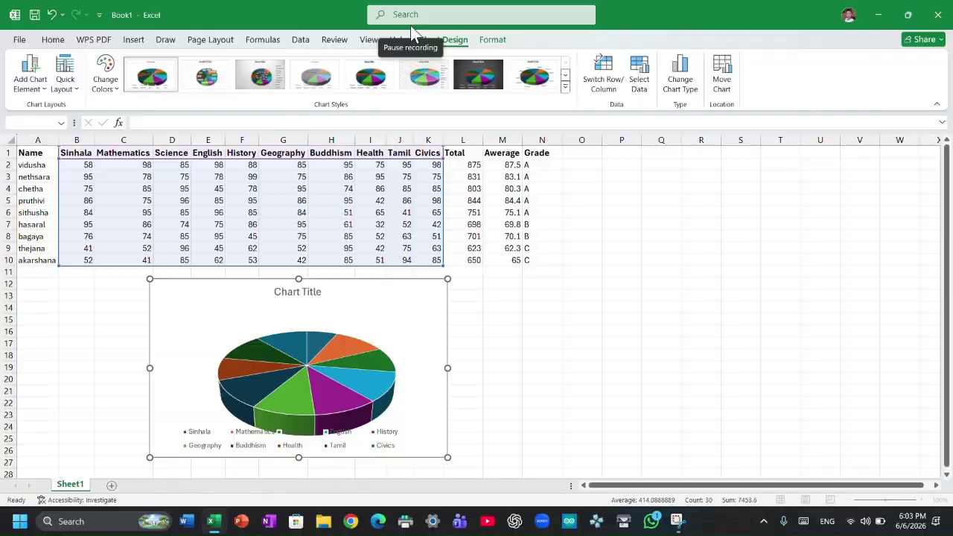
pyautogui.press('super+d')
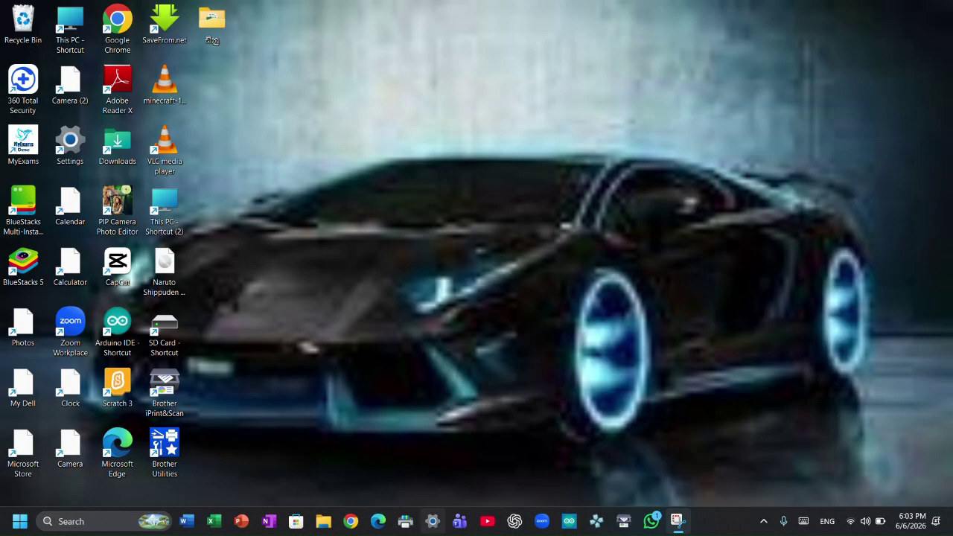